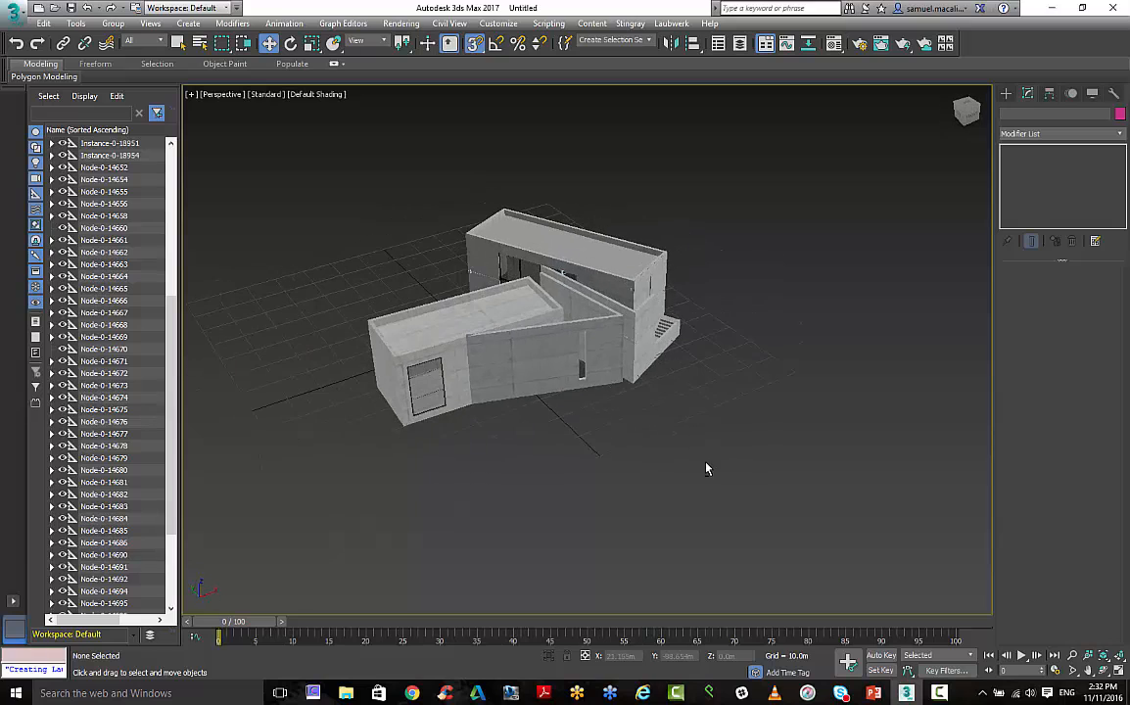
Step: Start a Daylight System and accept the recommended Physical Camera Exposure Control with an exposure value of 15
middle_click_drag(674, 424, 668, 469)
scroll(647, 423, "up", 3)
middle_click_drag(647, 420, 748, 412)
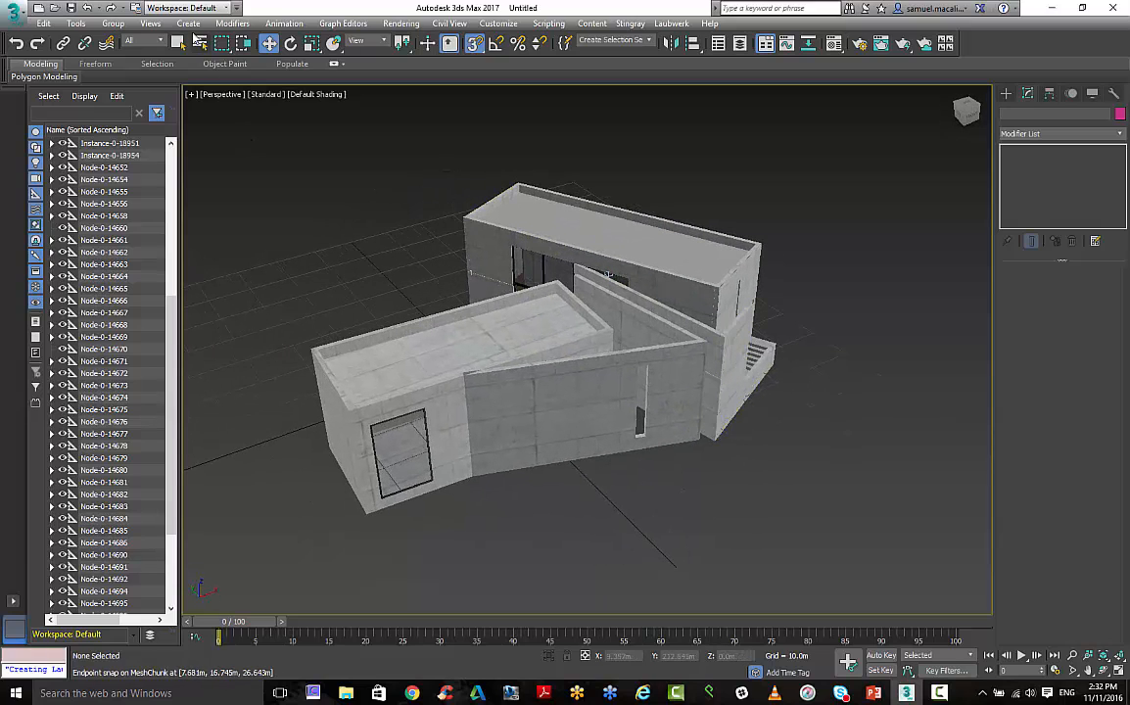
left_click(190, 24)
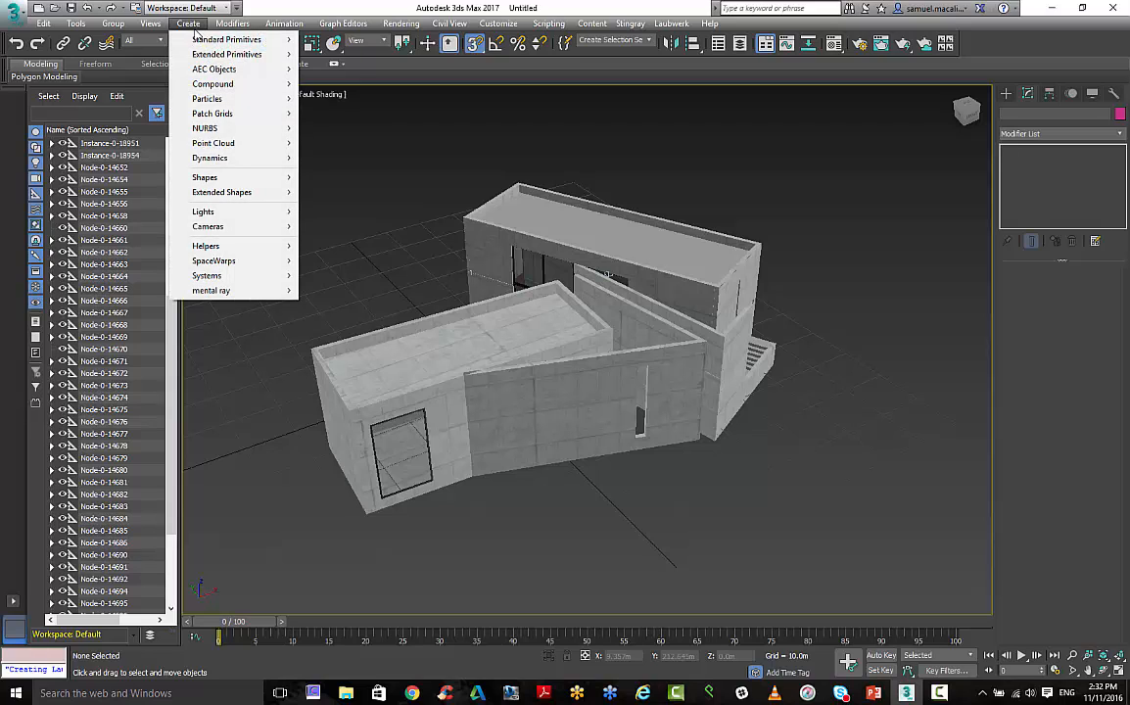
mouse_move(205, 216)
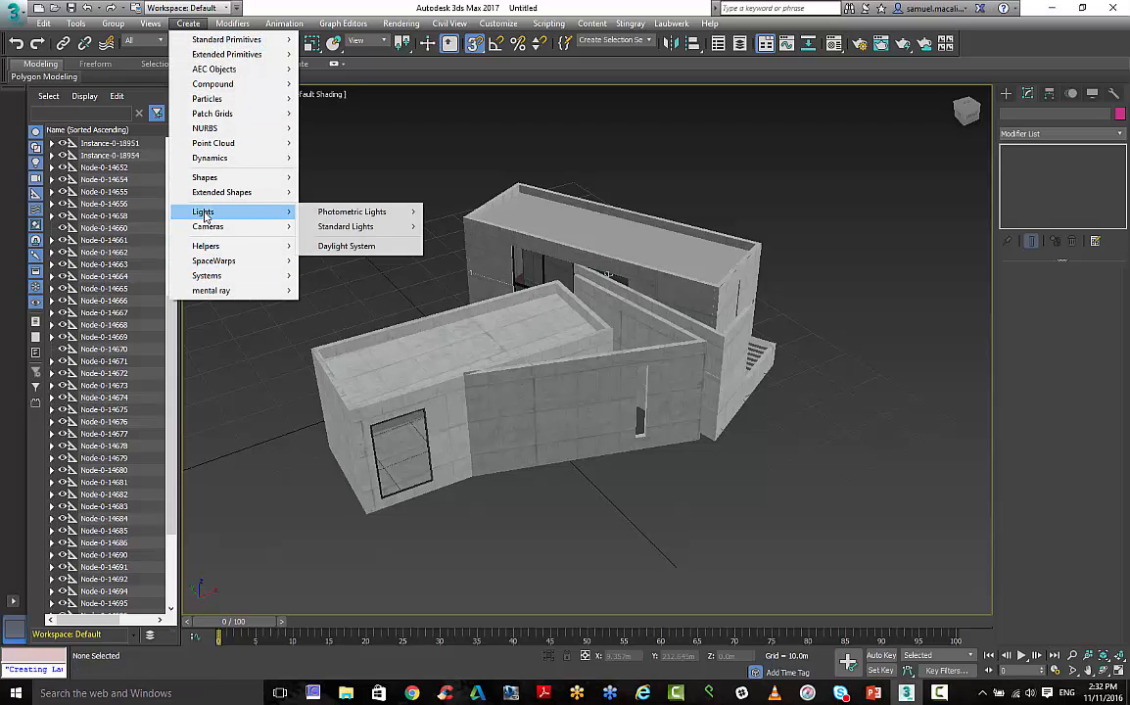
left_click(332, 247)
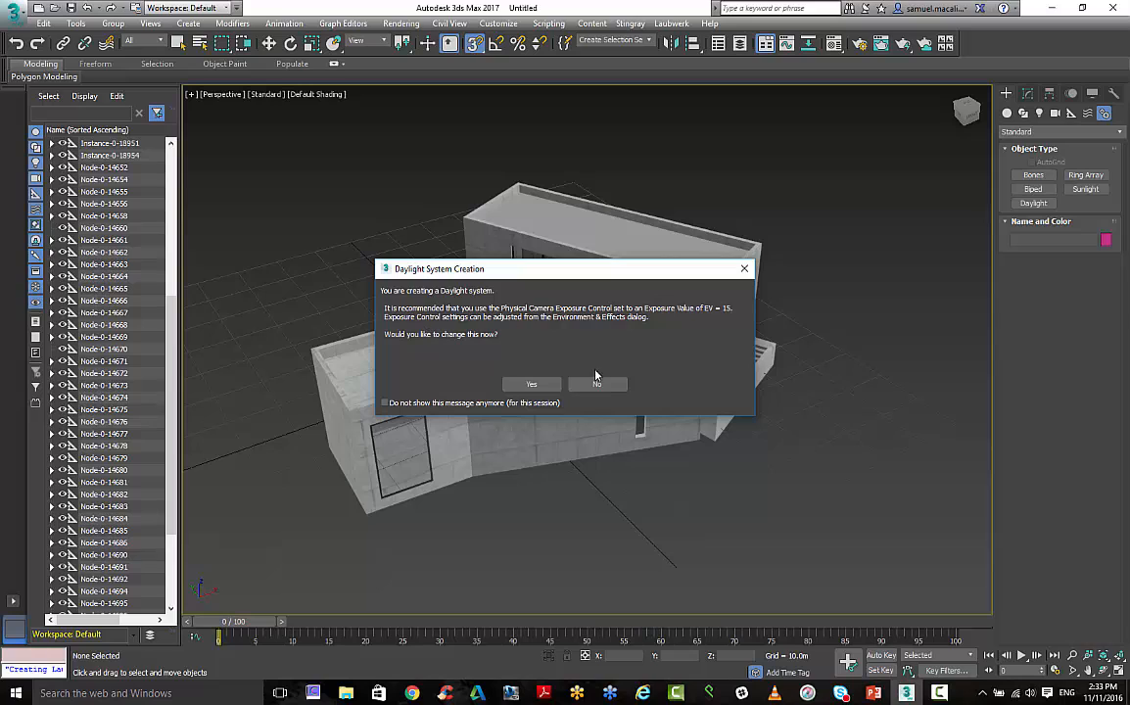
left_click(527, 385)
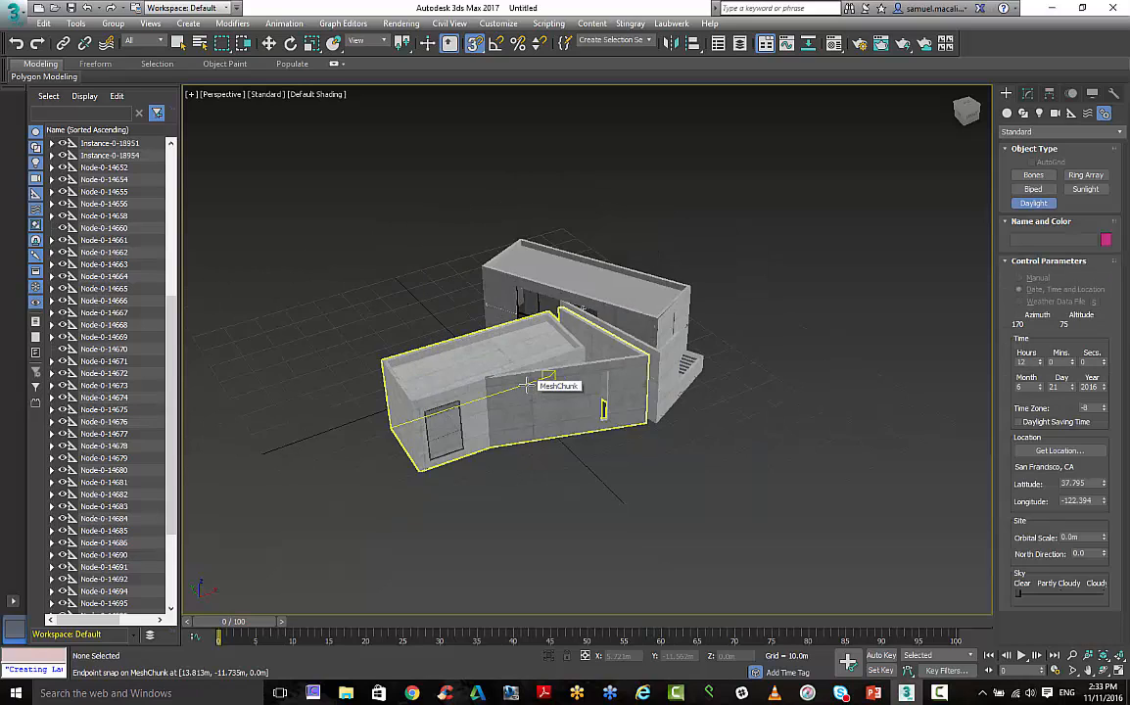
Step: Place the daylight system in front of the house with an orbital scale of about 120 m, adding the mr Physical Sky environment map
scroll(528, 385, "down", 3)
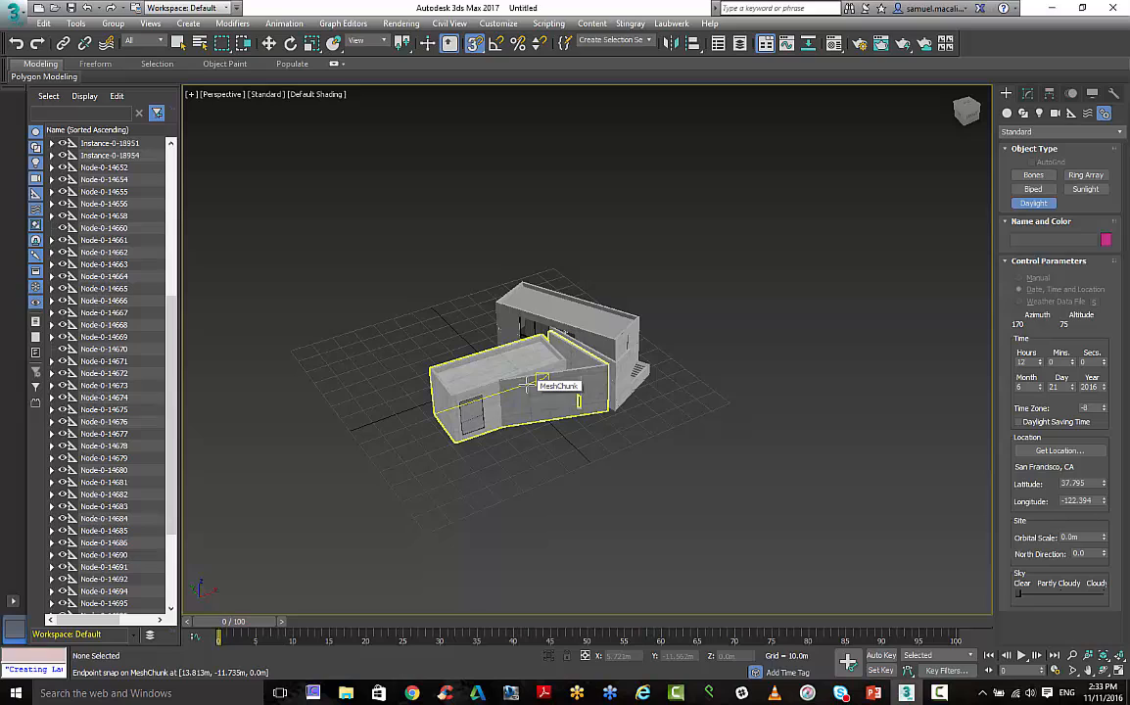
left_click(581, 441)
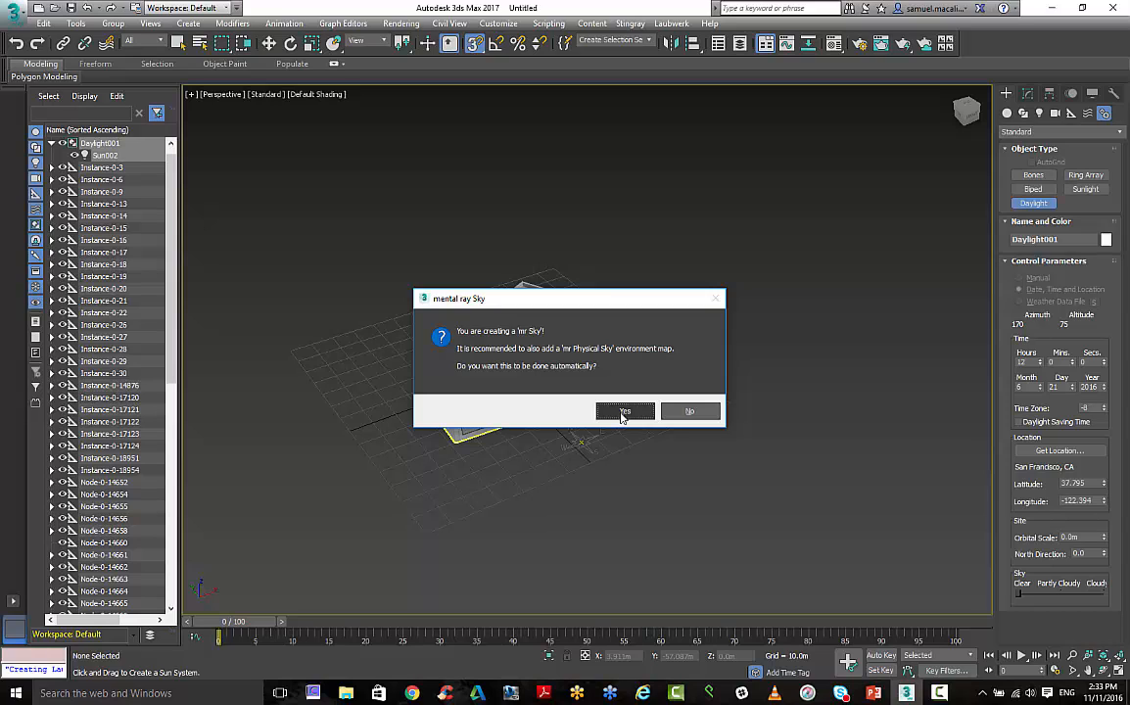
left_click(623, 412)
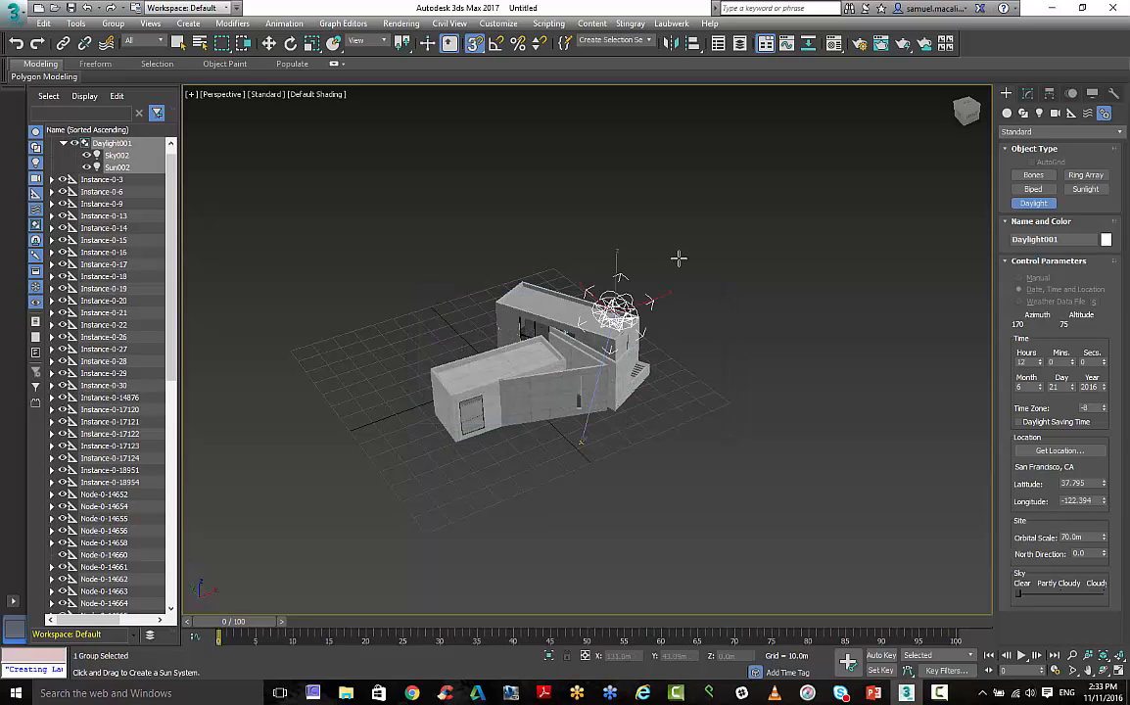
left_click(713, 145)
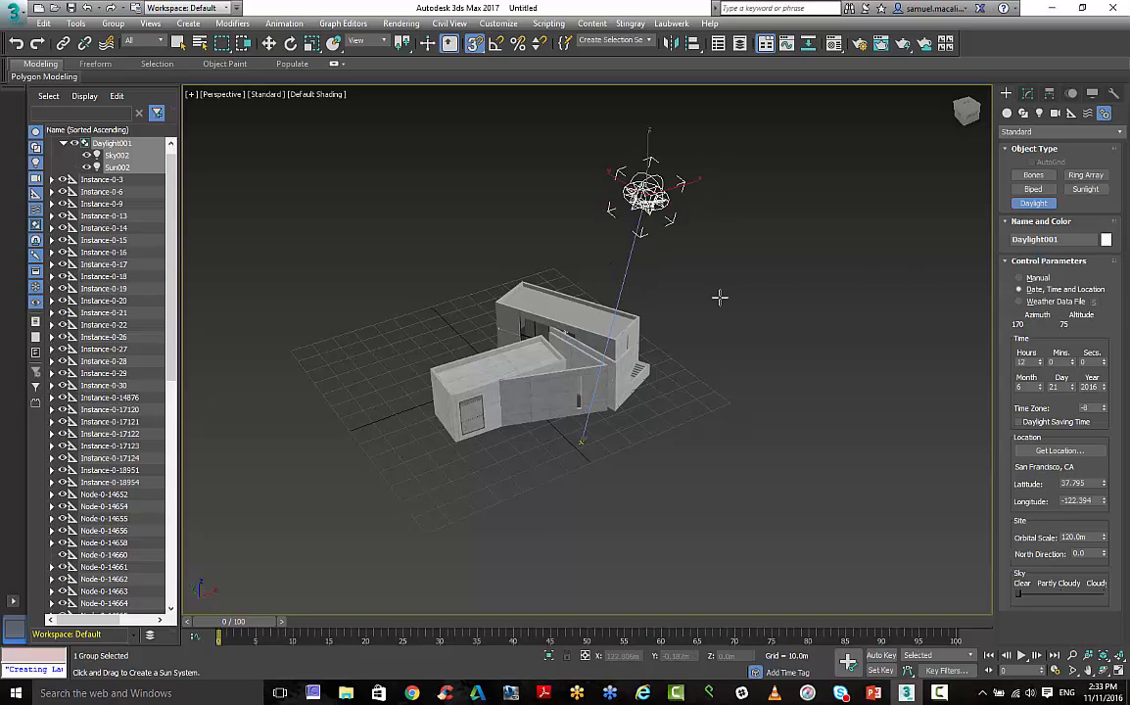
key("w")
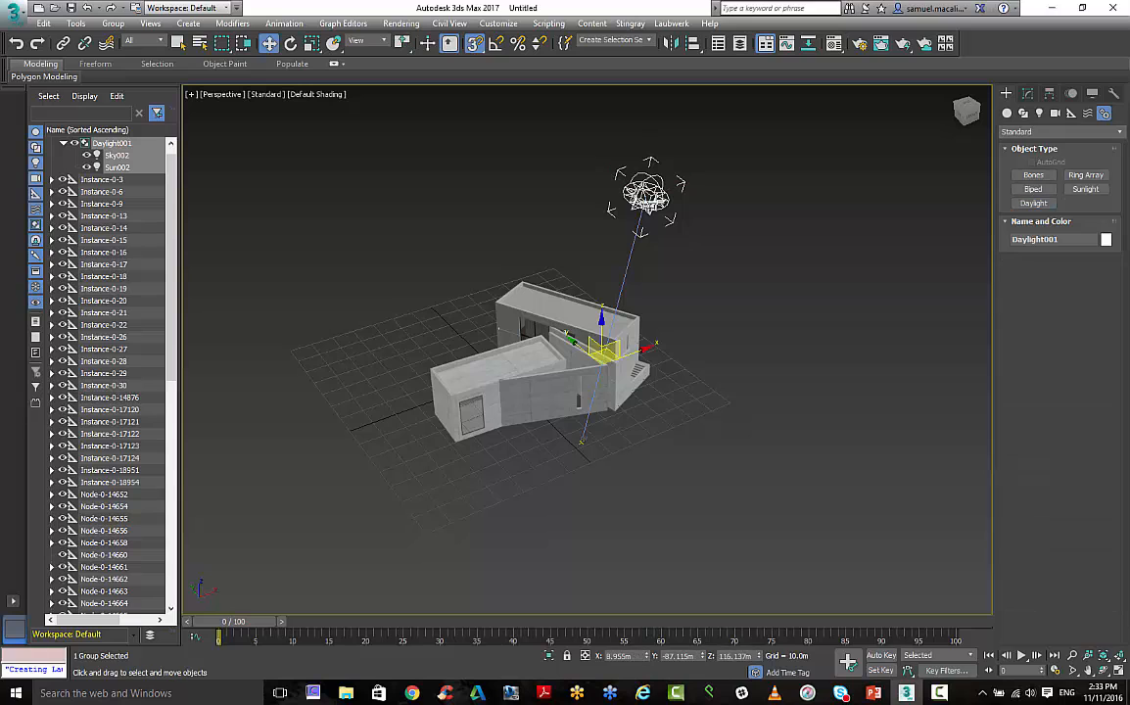
Step: Open the setup of the daylight system and set its geographic location to Osaka, Japan, using the Asia map
left_click(719, 262)
middle_click_drag(719, 261, 627, 252, "alt")
left_click(110, 143)
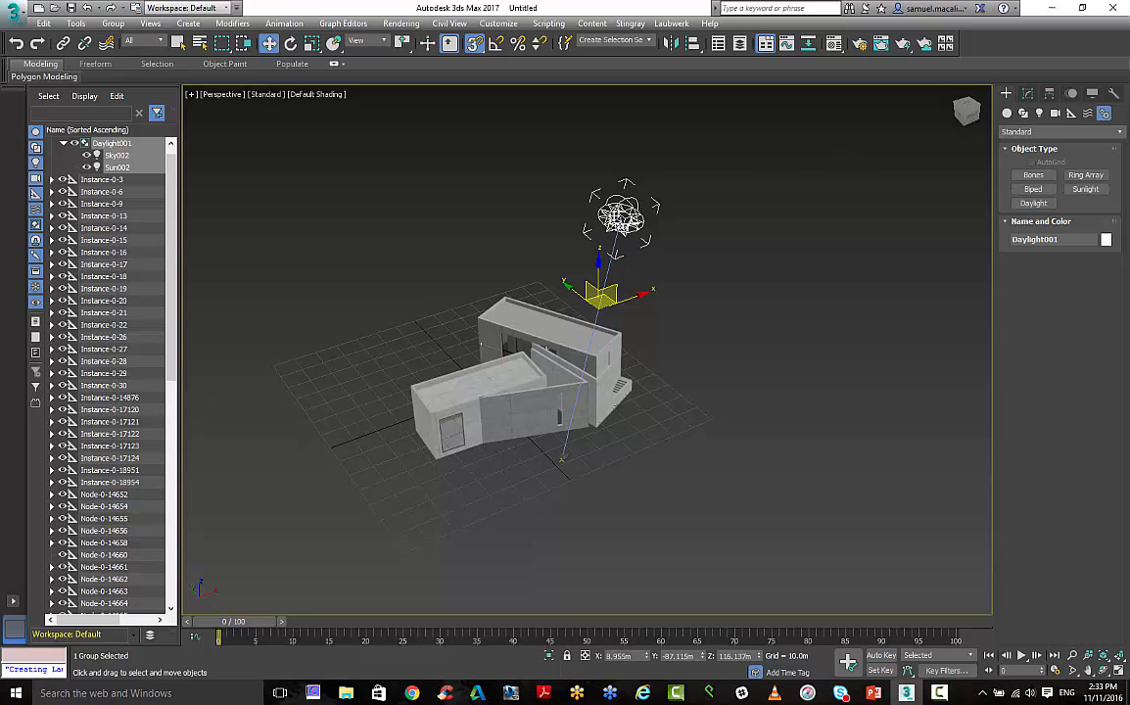
left_click(1028, 94)
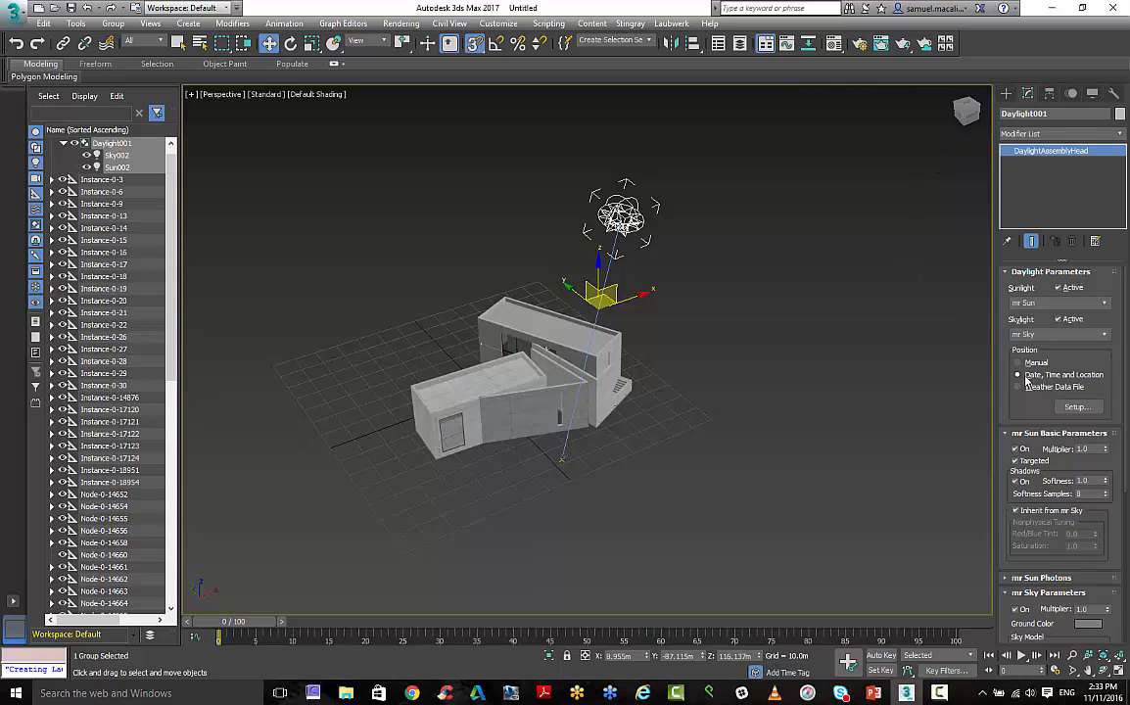
left_click(1076, 407)
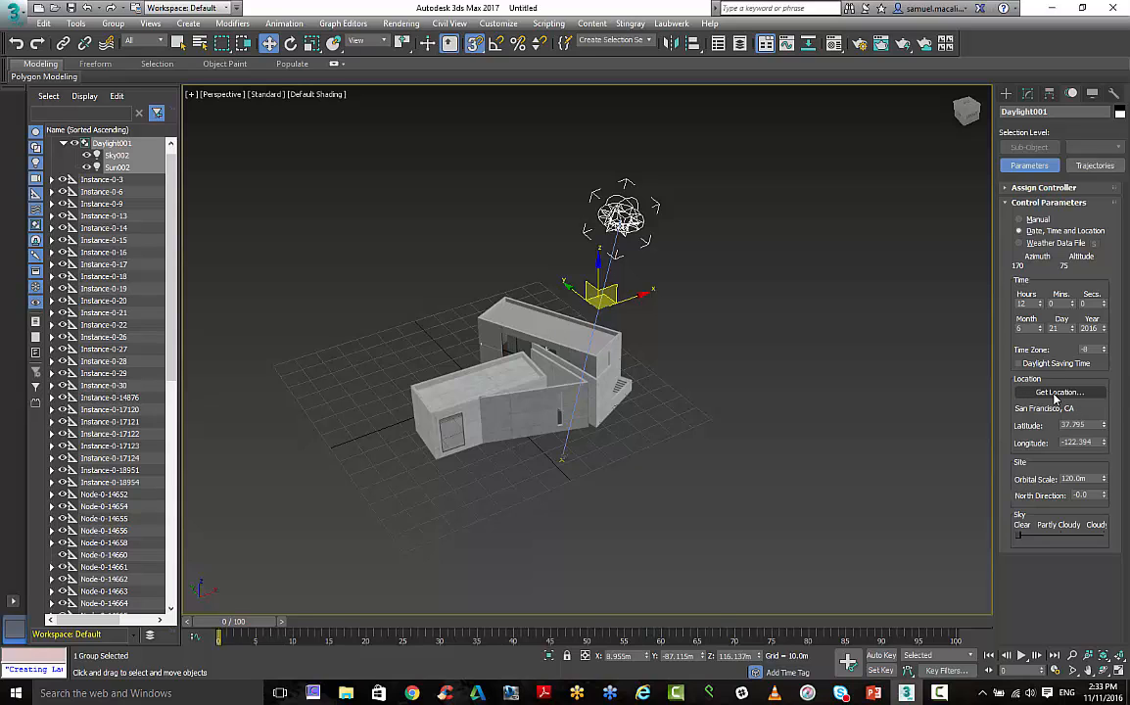
left_click(1058, 393)
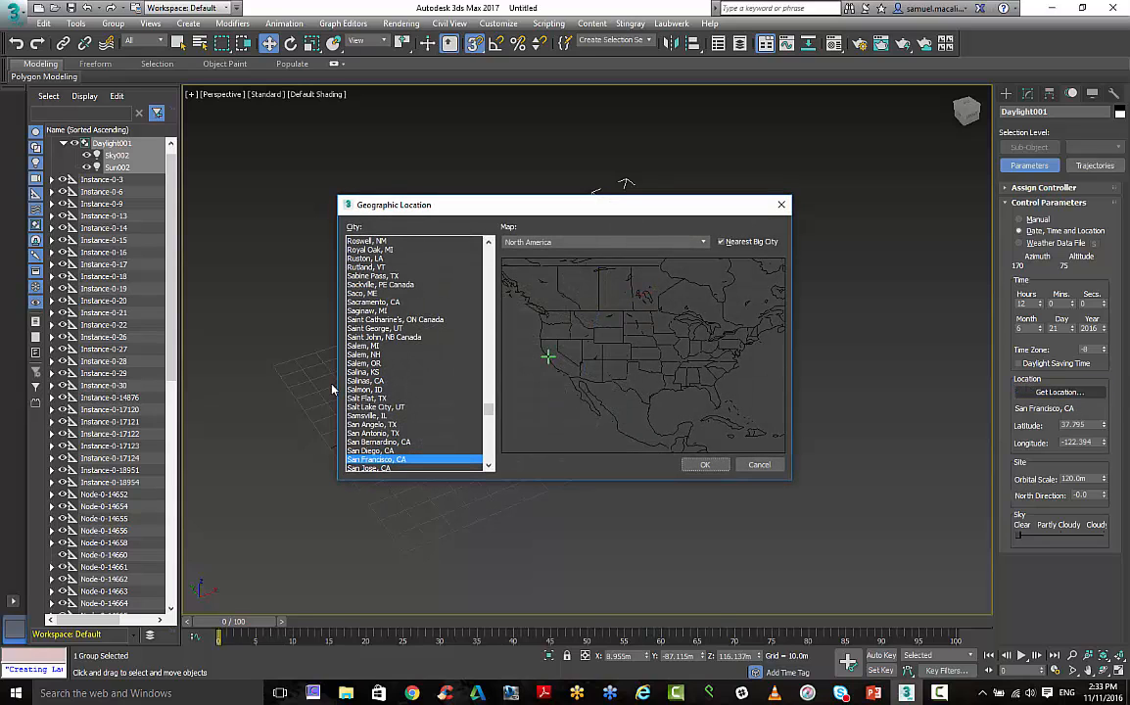
left_click(592, 245)
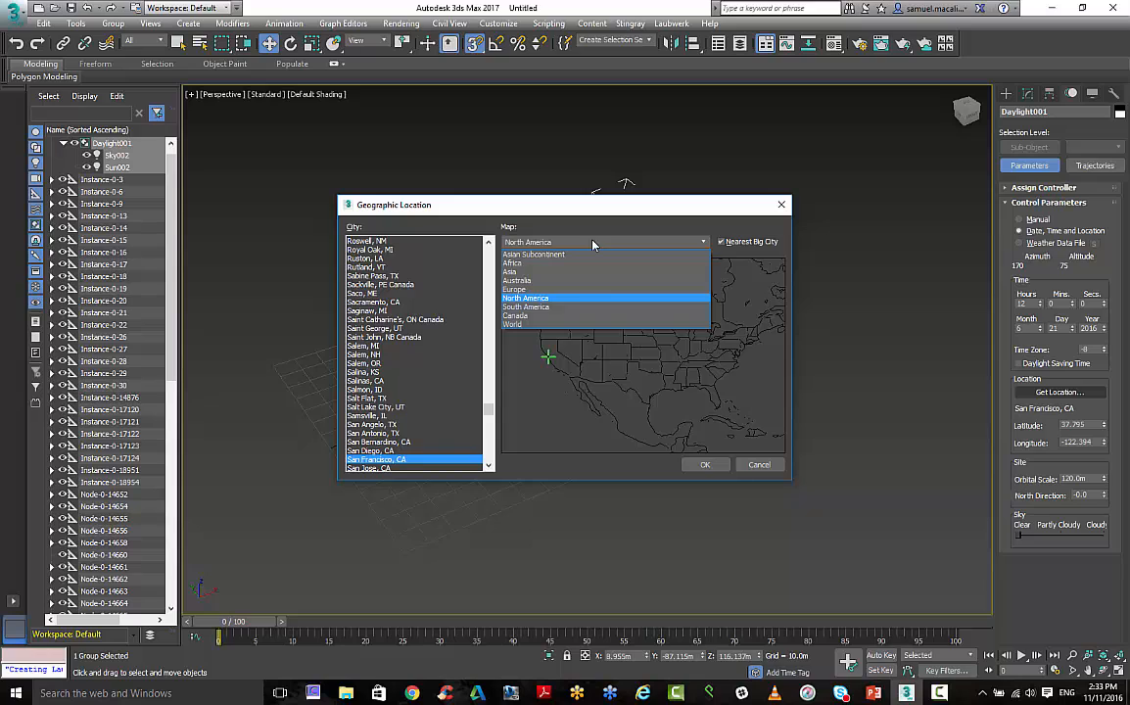
left_click(603, 277)
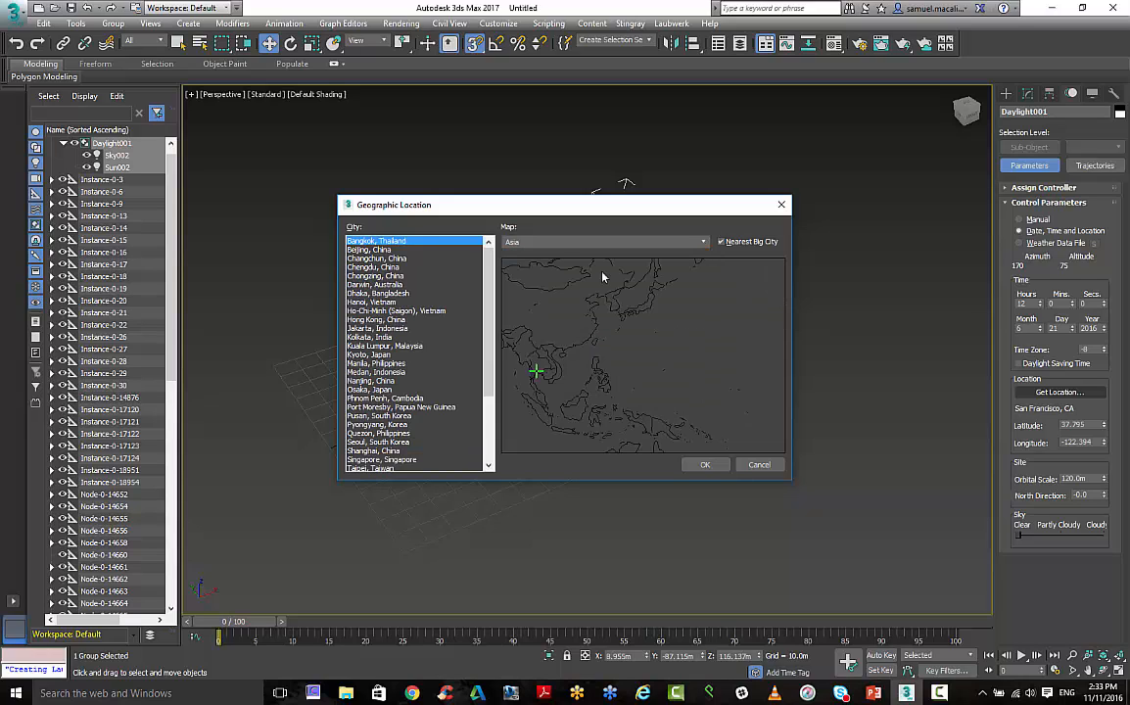
left_click(636, 315)
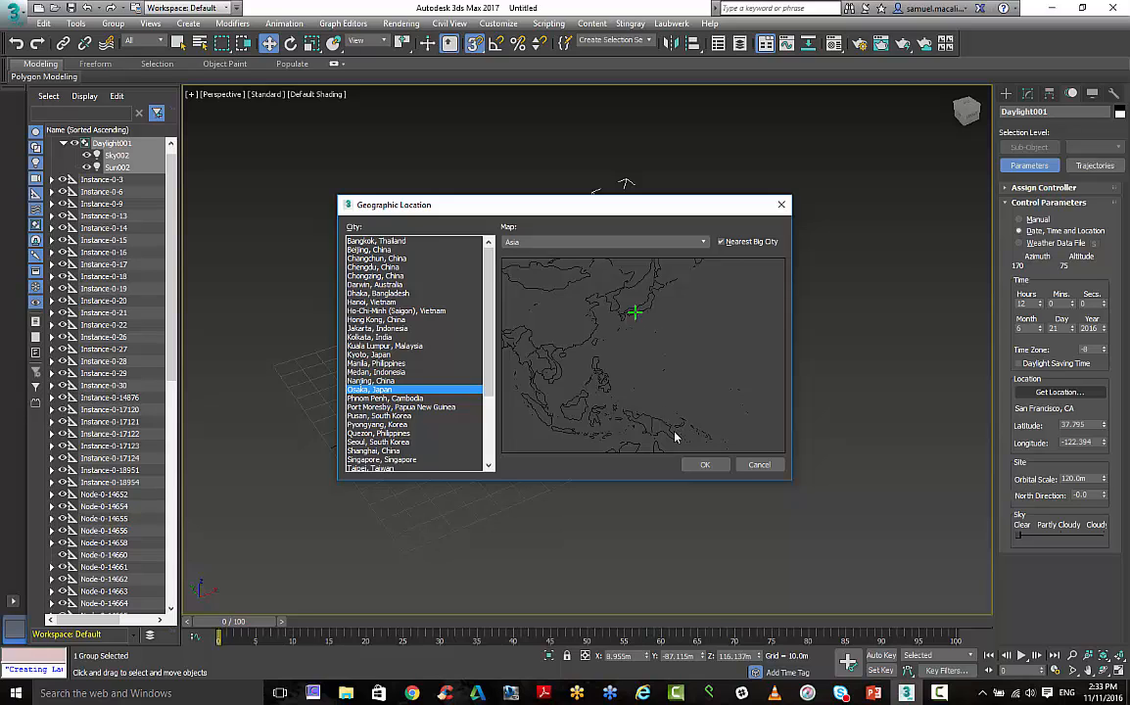
left_click(705, 464)
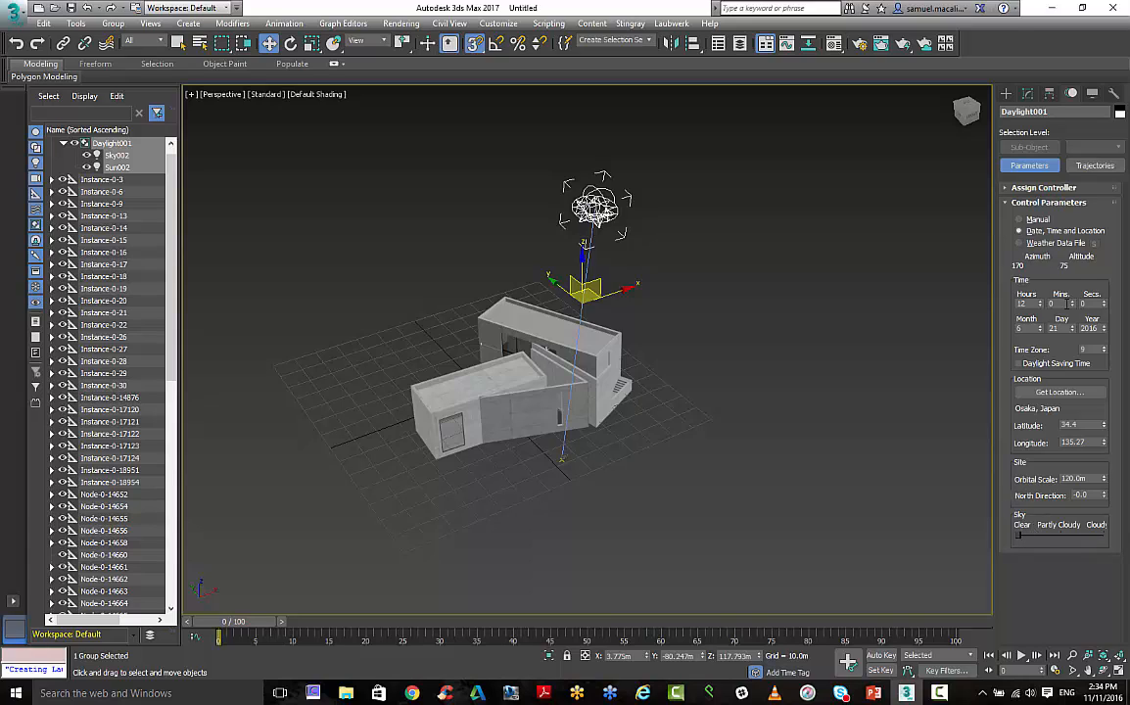
Step: Set the daylight system's time to hour 8 and its month to 9
left_click(1040, 306)
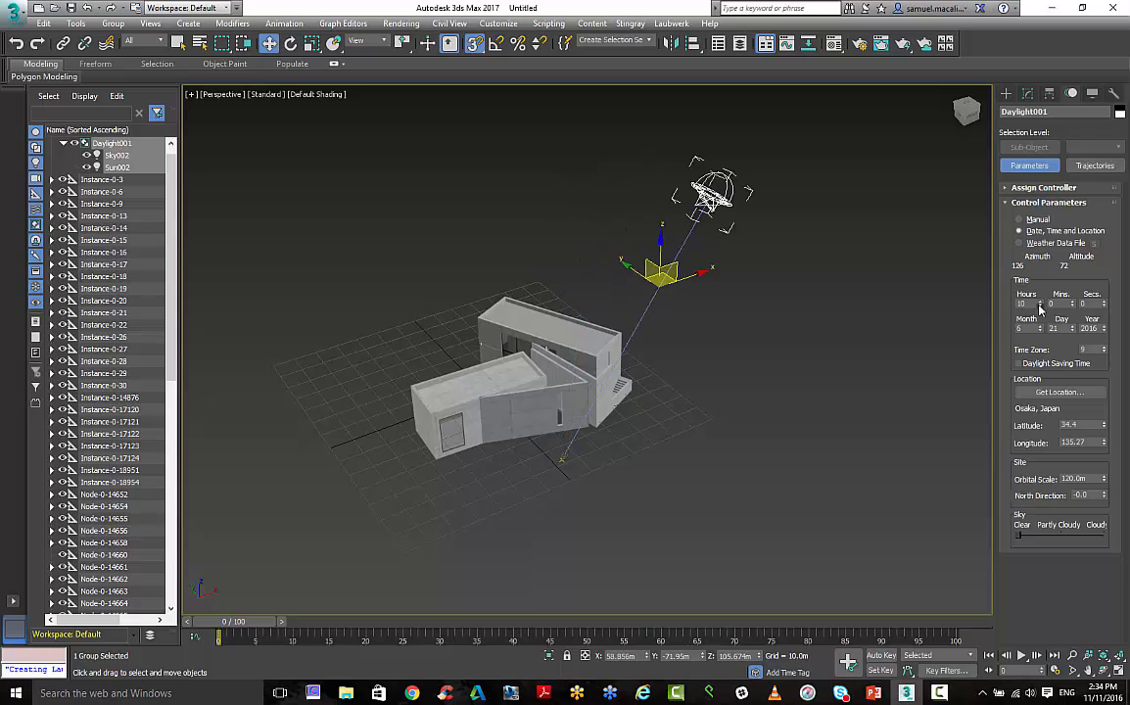
left_click(1040, 307)
left_click(1040, 308)
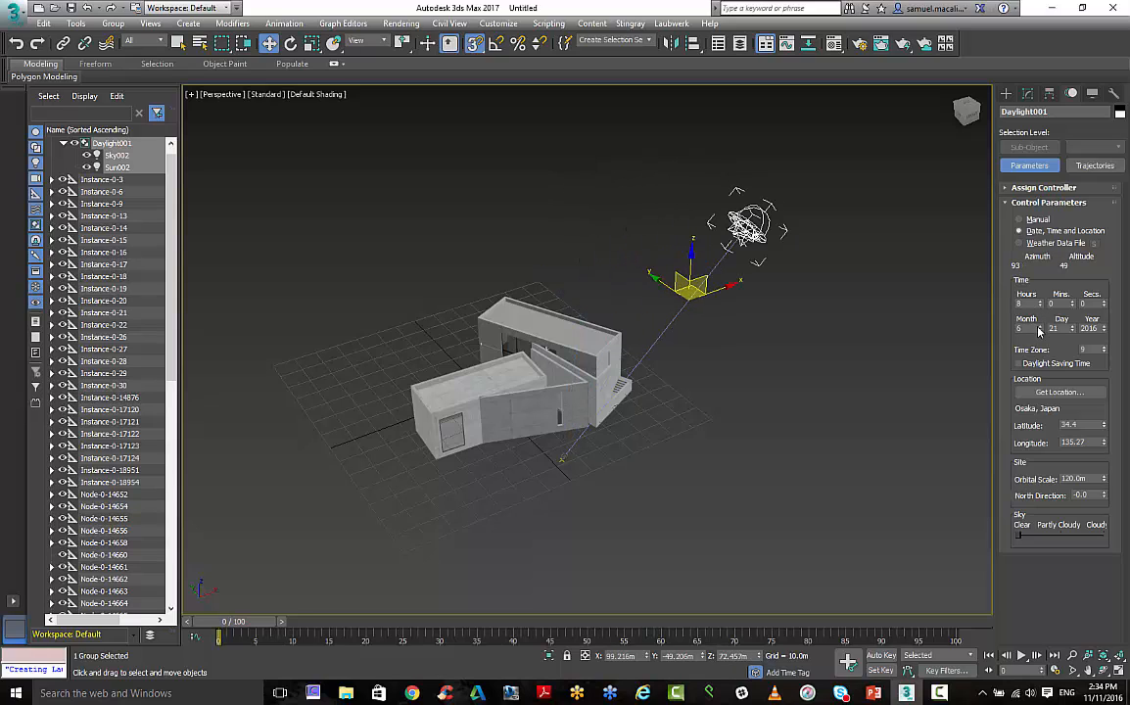
left_click(1040, 327)
left_click(1040, 327)
left_click(1040, 327)
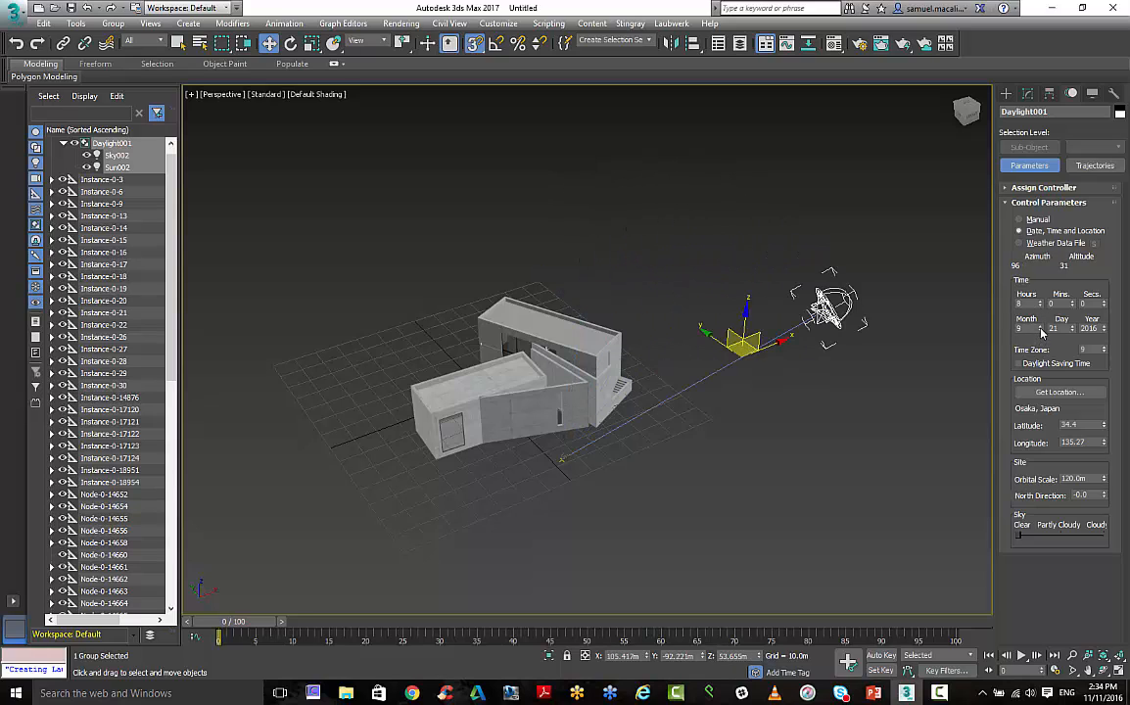
left_click(1040, 327)
left_click(1040, 330)
left_click(1040, 330)
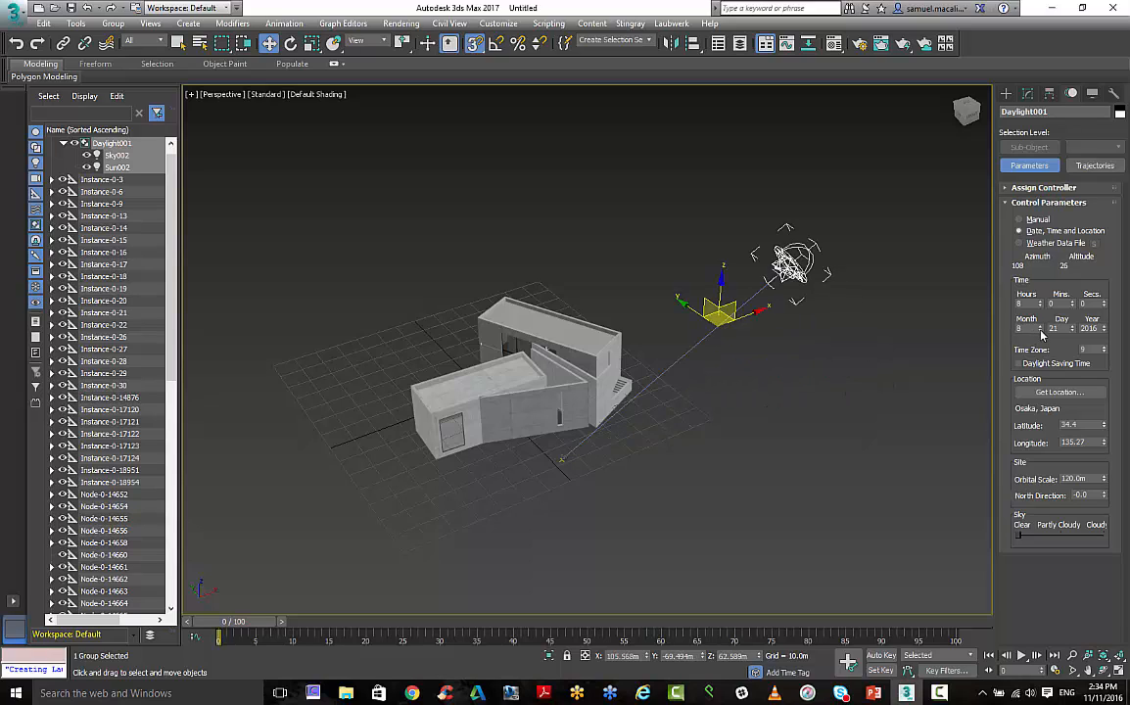
left_click(1041, 329)
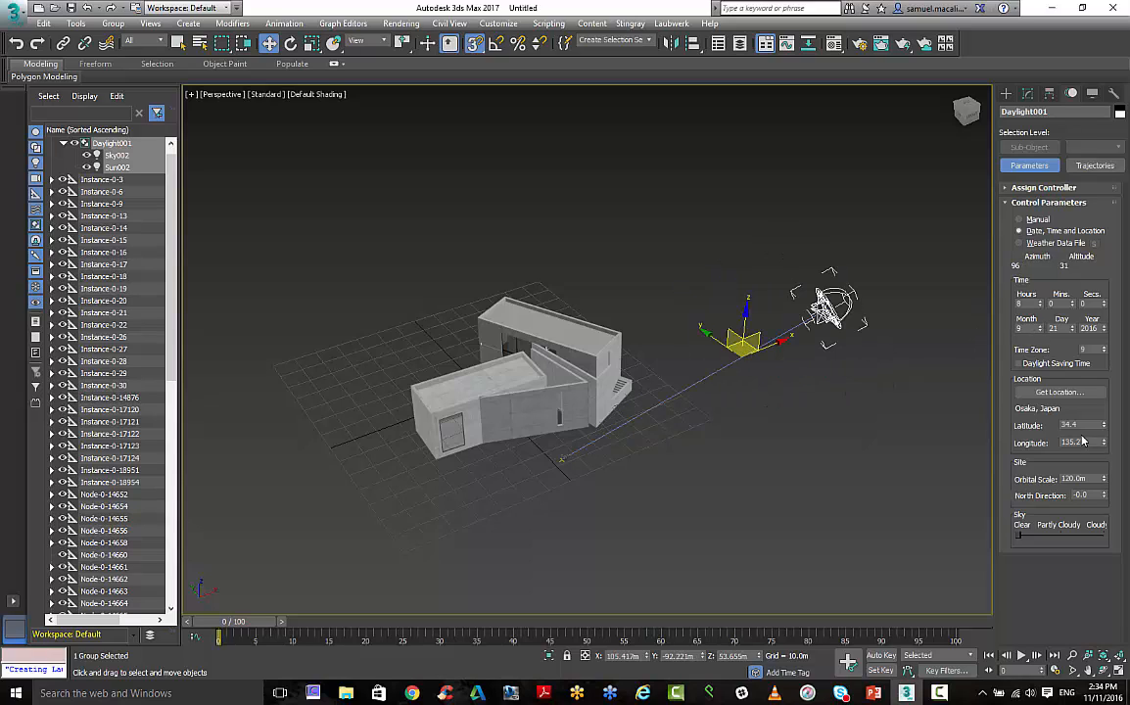
Step: Deselect the daylight system and switch the perspective viewport to High Quality to check the shadows on the house
left_click(886, 361)
middle_click_drag(753, 397, 823, 395)
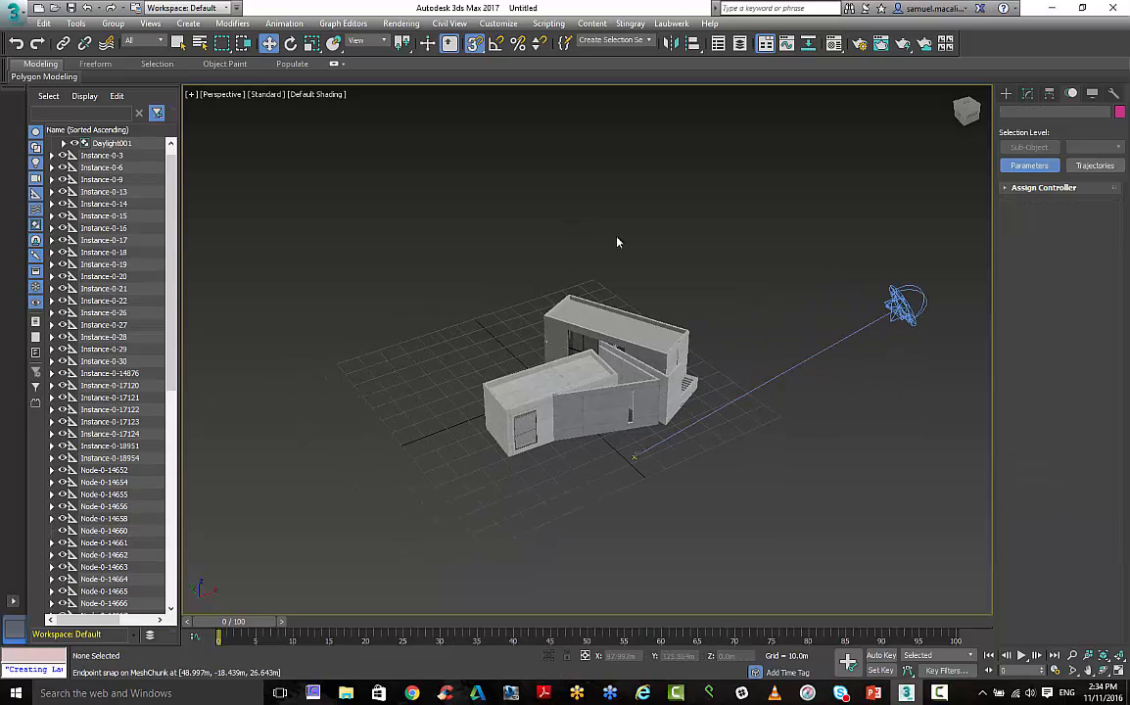
middle_click_drag(617, 242, 506, 249, "alt")
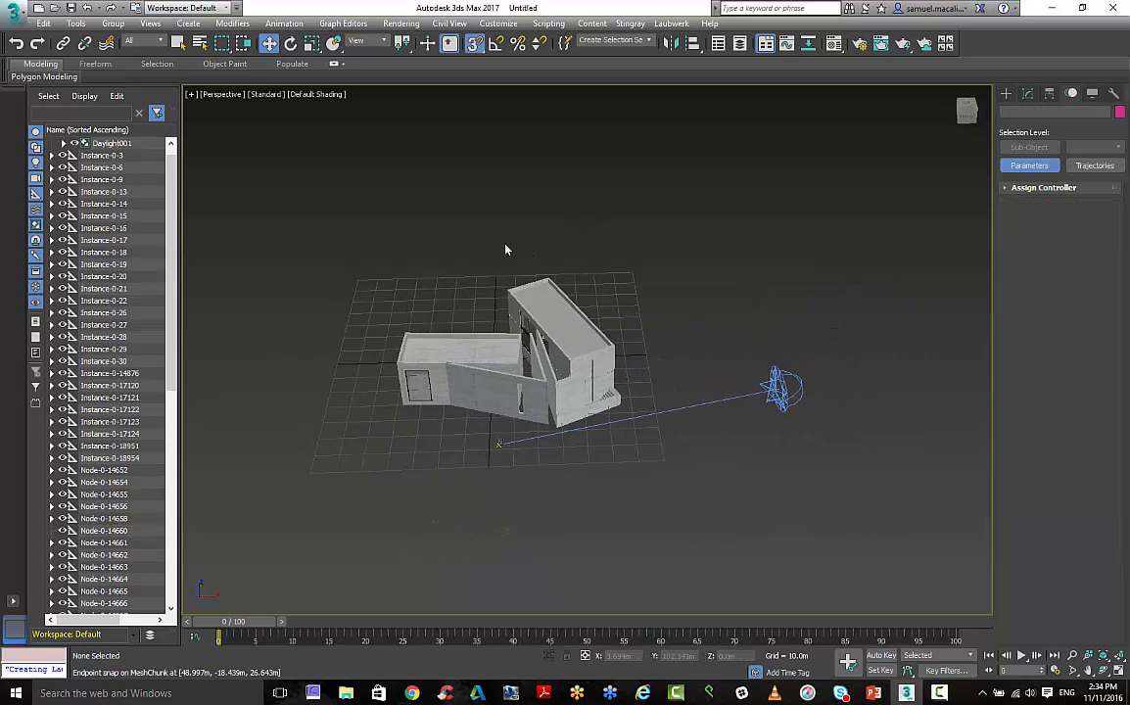
left_click(264, 94)
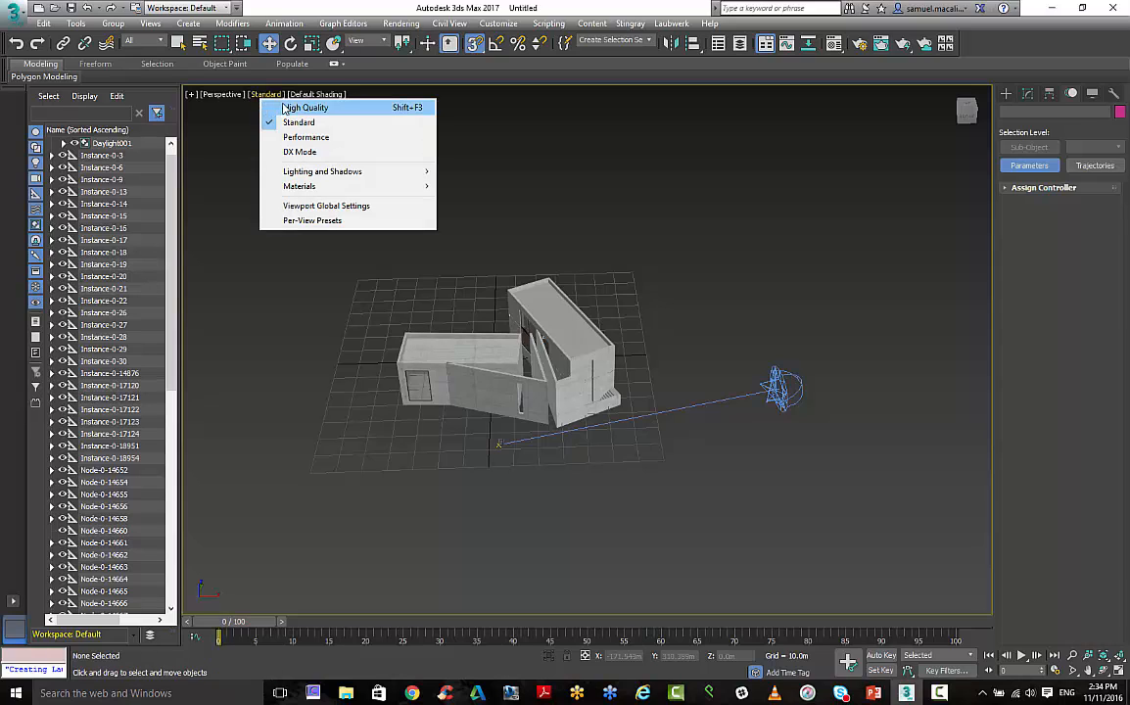
left_click(294, 107)
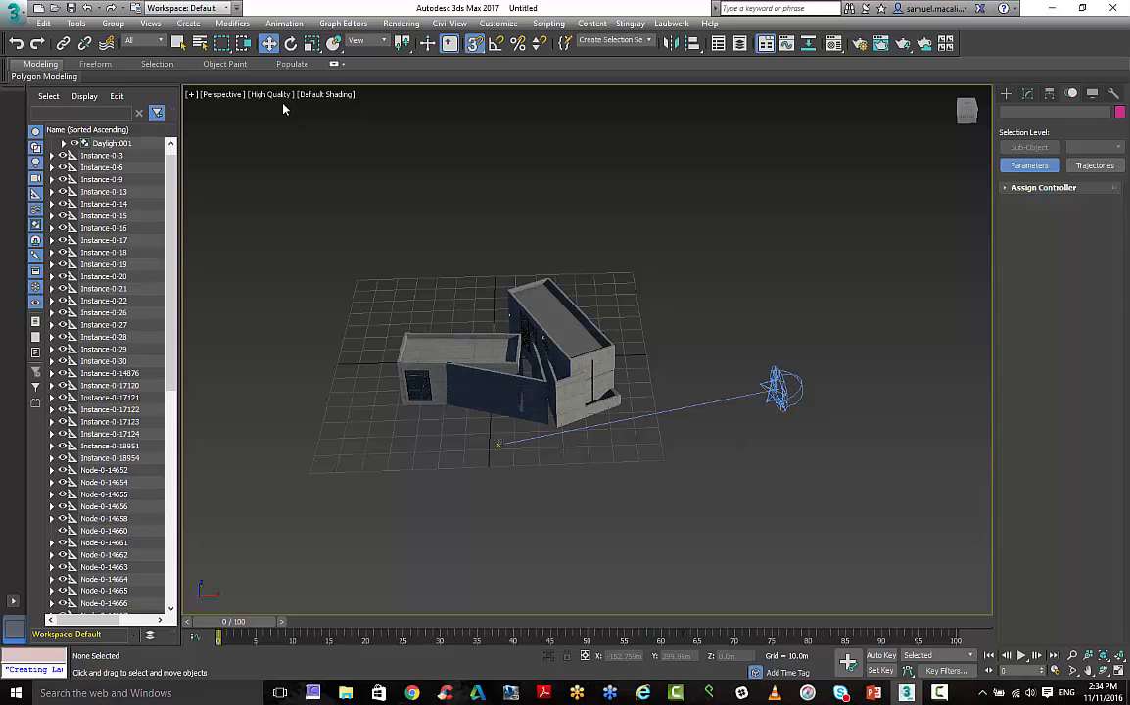
scroll(524, 365, "up", 5)
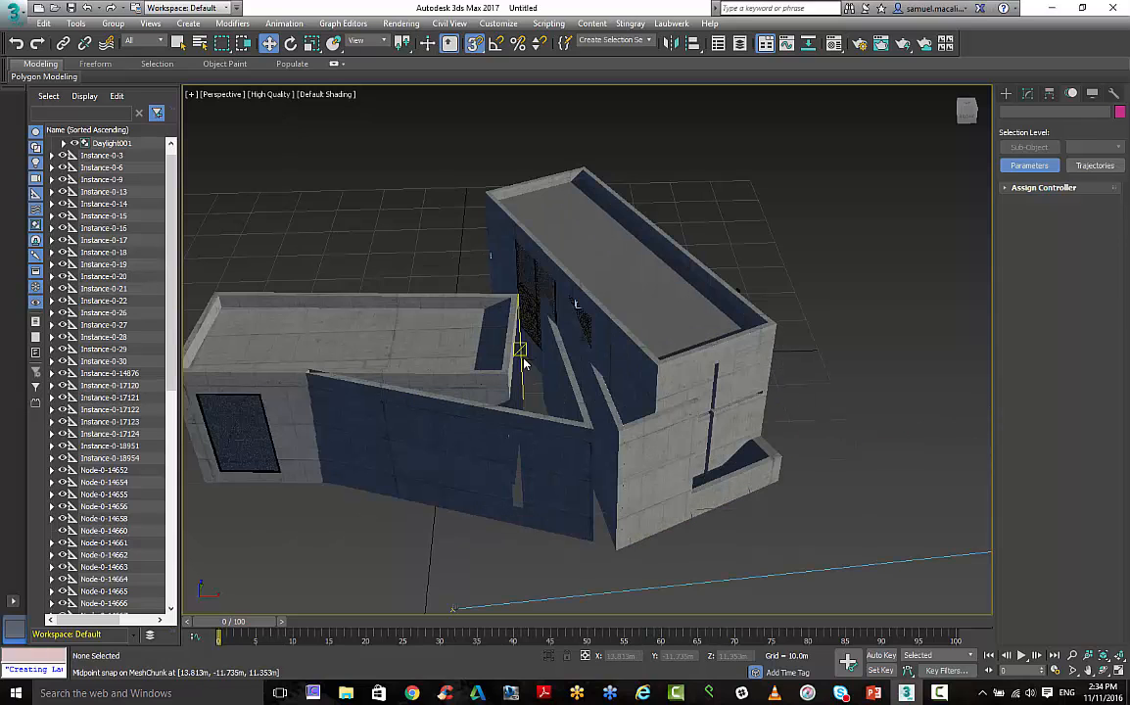
scroll(524, 365, "down", 5)
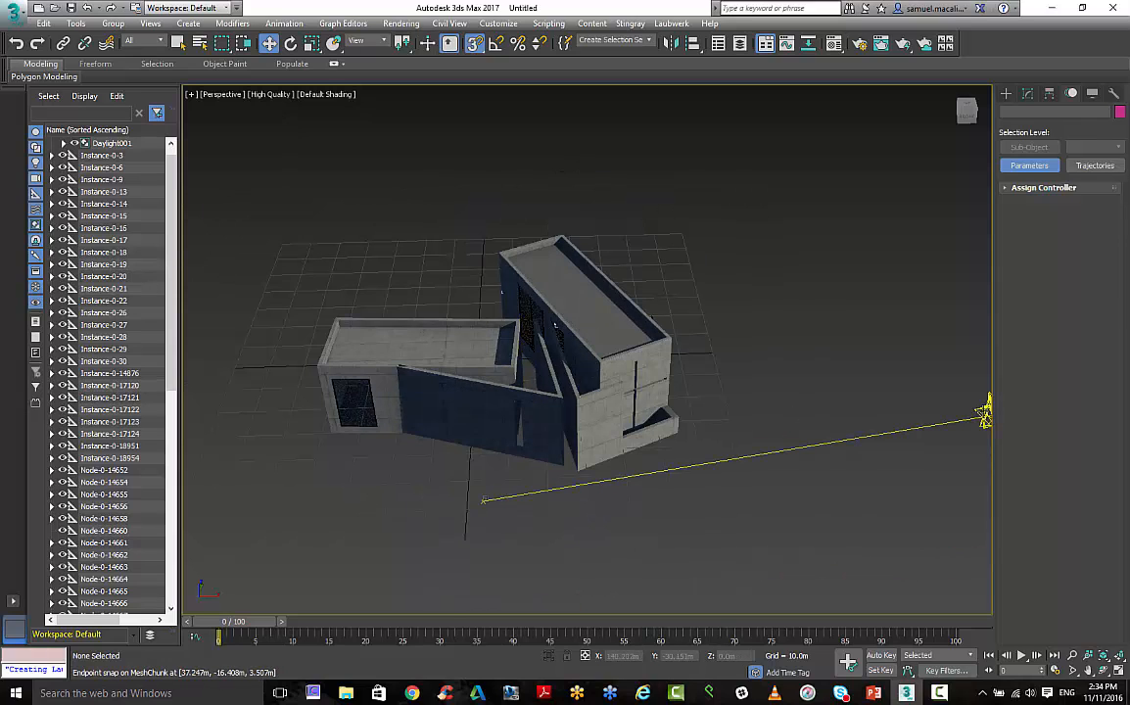
Step: Select the daylight system again and set its time to hour 11
left_click(984, 414)
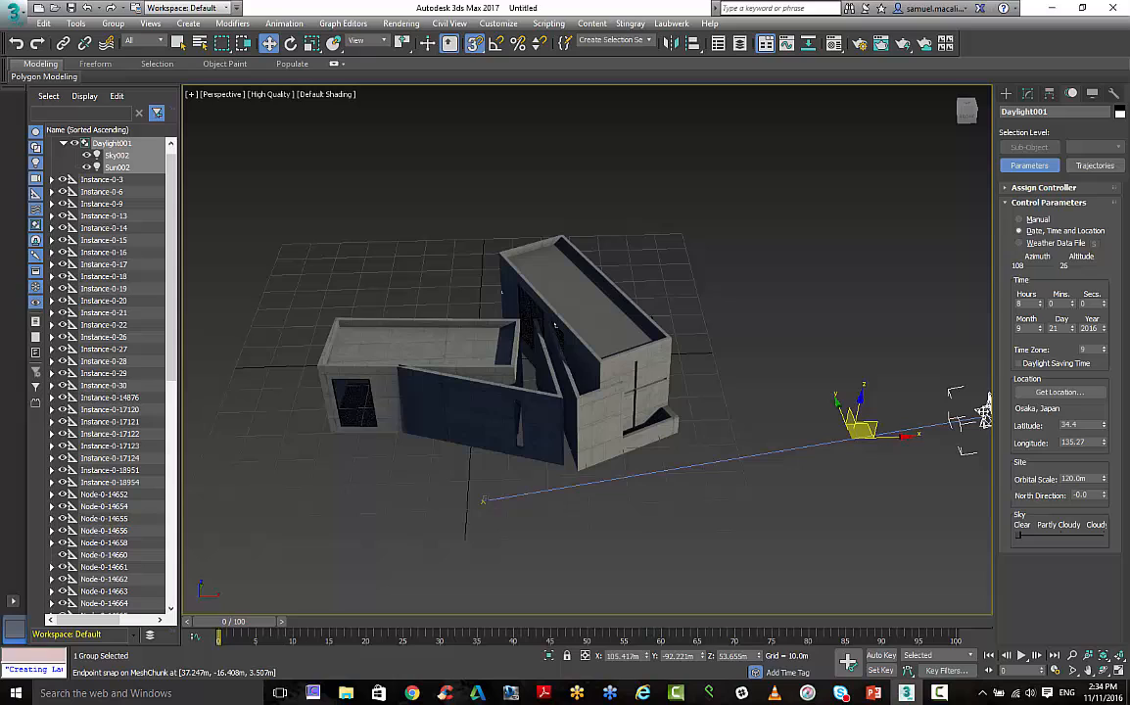
left_click(1042, 304)
left_click(1042, 304)
left_click(1042, 303)
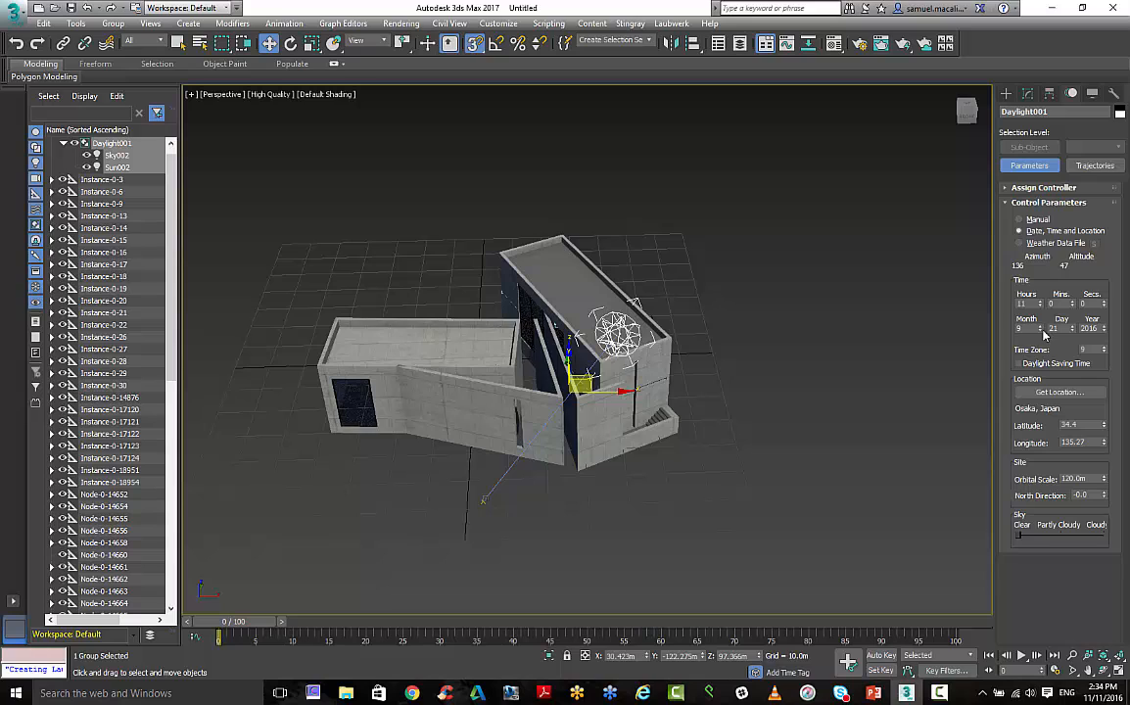
Step: Step the daylight month down to preview the changing shadows, and set it to 6
left_click(1040, 331)
left_click(1040, 331)
left_click(1040, 331)
left_click(1040, 331)
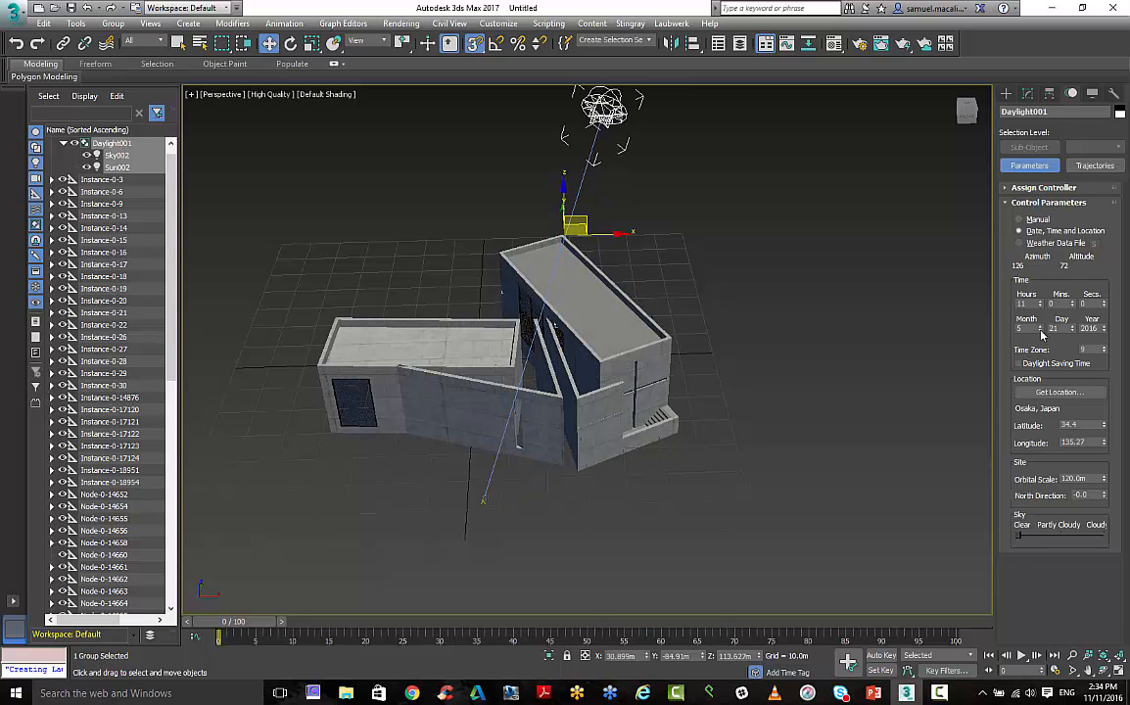
left_click(1040, 331)
left_click(1040, 331)
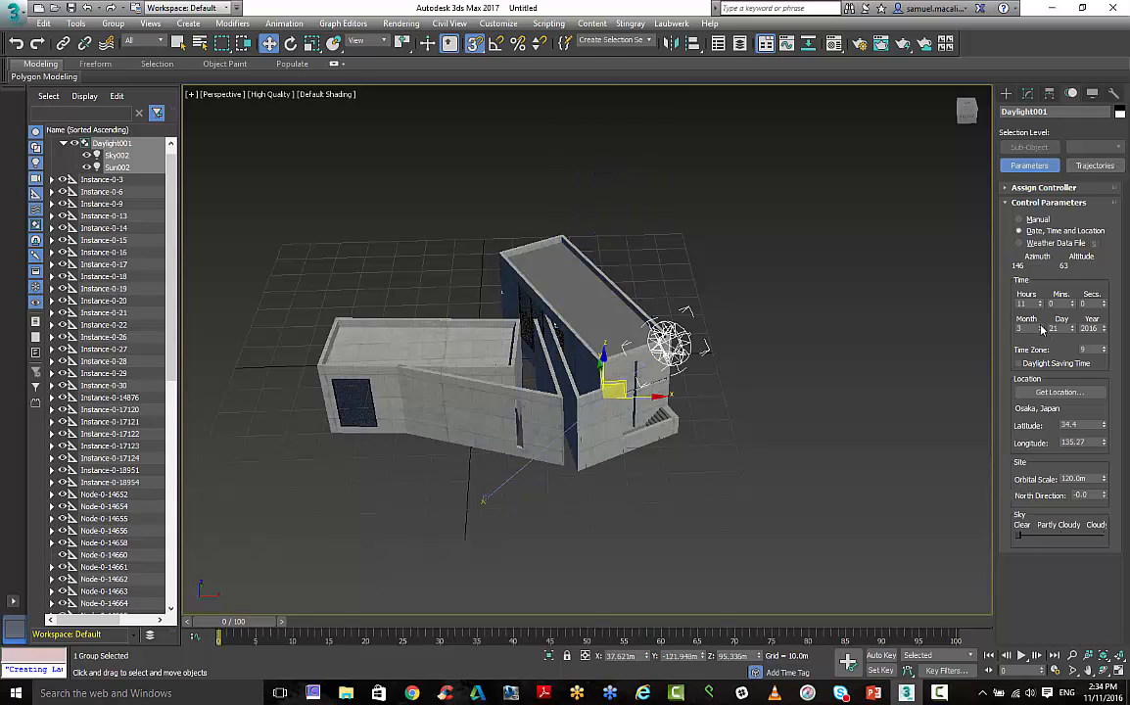
left_click(1040, 331)
left_click(1042, 328)
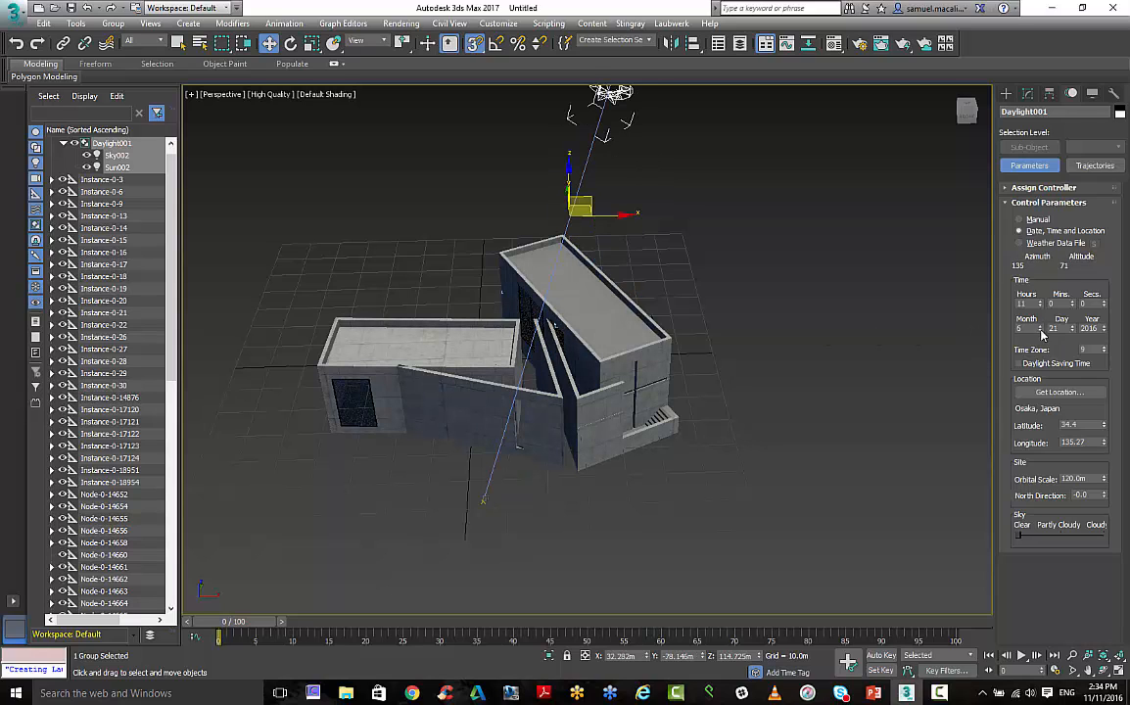
Step: Set the daylight system's time to hour 14
left_click(1042, 303)
left_click(1042, 302)
left_click(1042, 303)
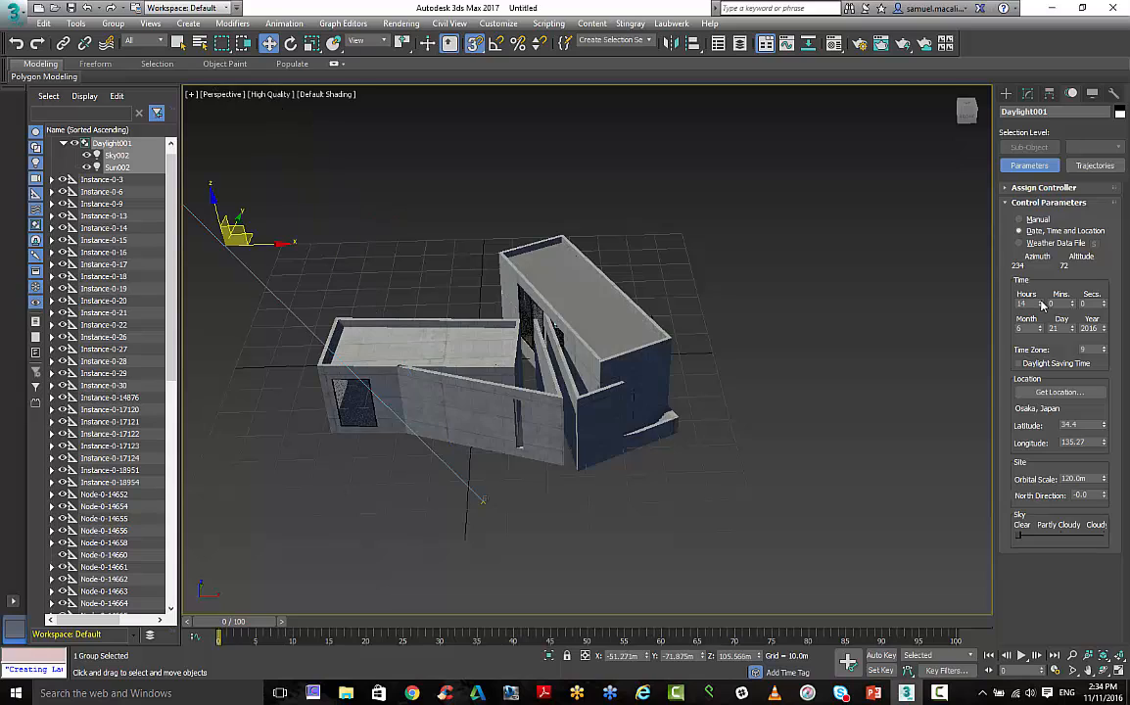
Step: Set the daylight system's time to hour 15 and its month to 10, and deselect it
left_click(1042, 303)
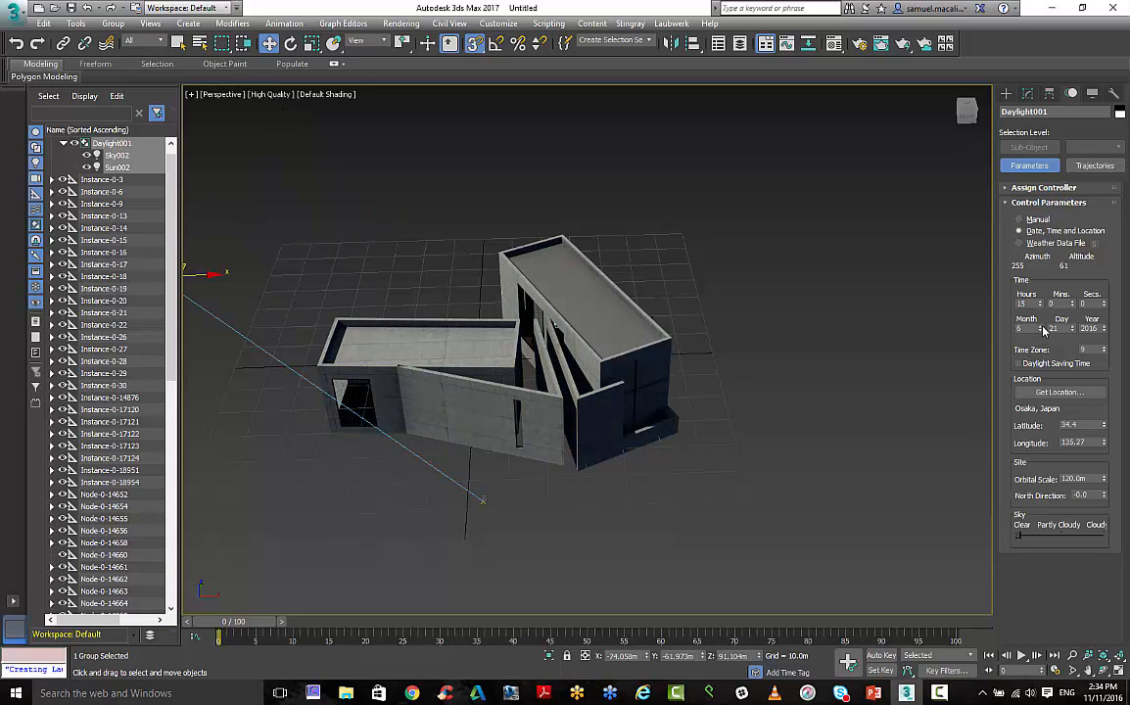
left_click(1042, 329)
left_click(1042, 329)
left_click(1042, 329)
left_click(1042, 329)
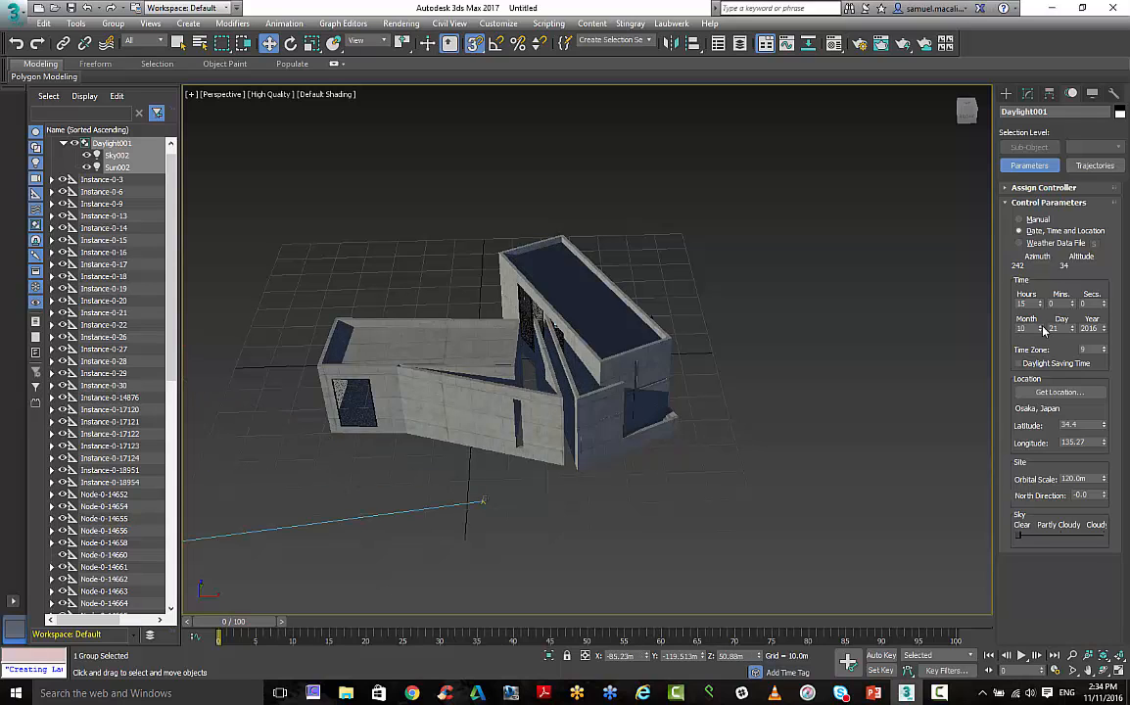
middle_click_drag(707, 415, 726, 353)
scroll(824, 383, "down", 3)
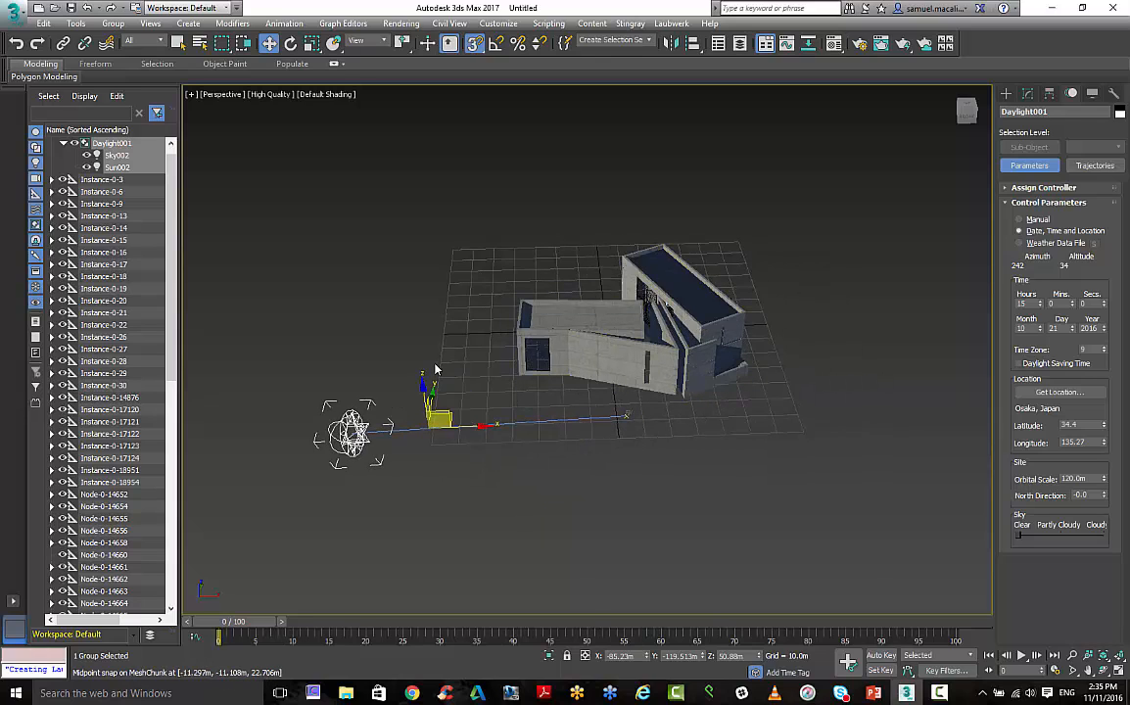
left_click(434, 313)
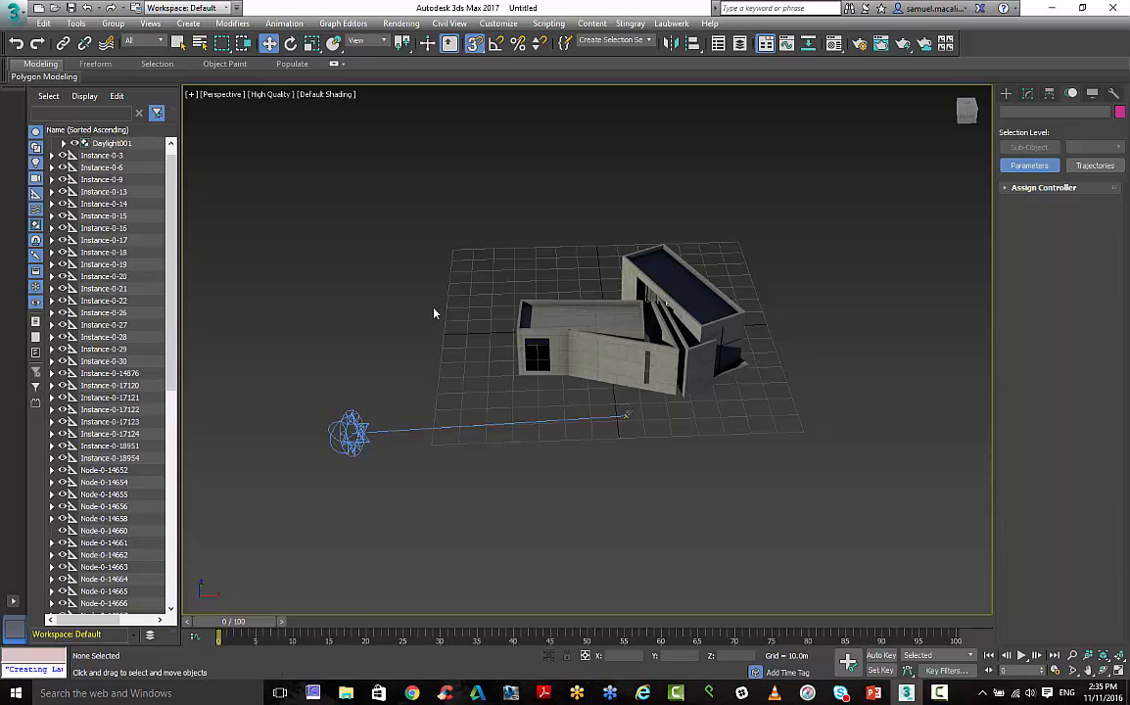
Step: Open the Environment and Effects settings and place their window clear of the house model
left_click(403, 24)
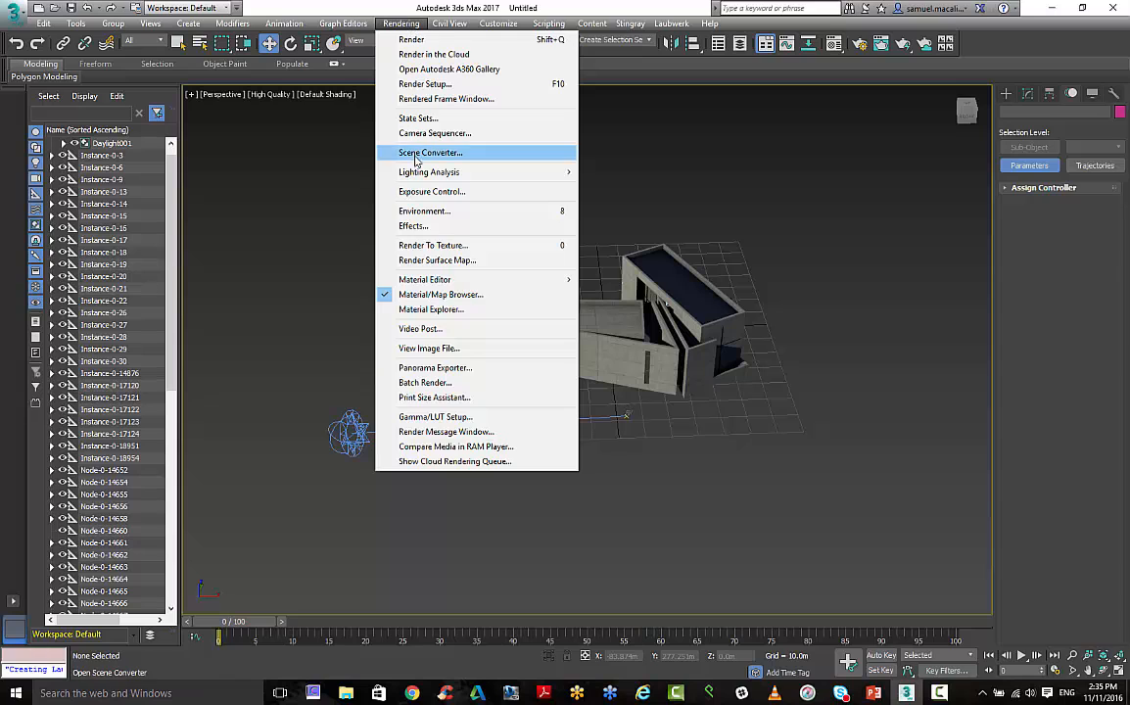
left_click(425, 212)
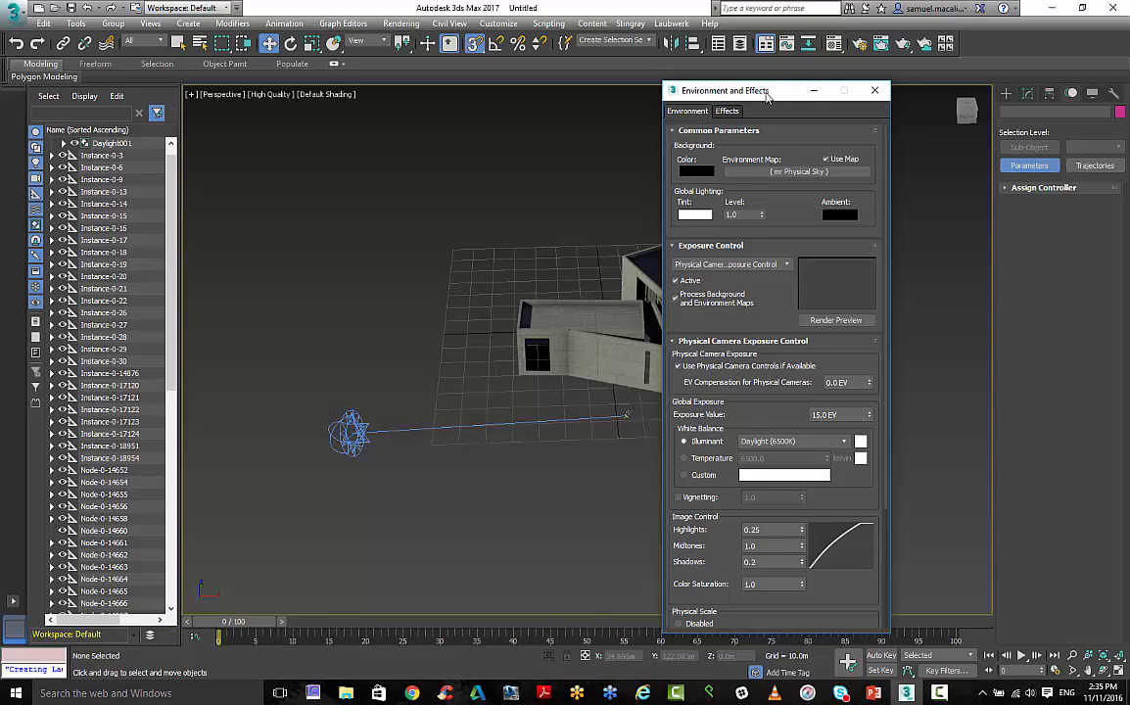
left_click_drag(767, 90, 184, 93)
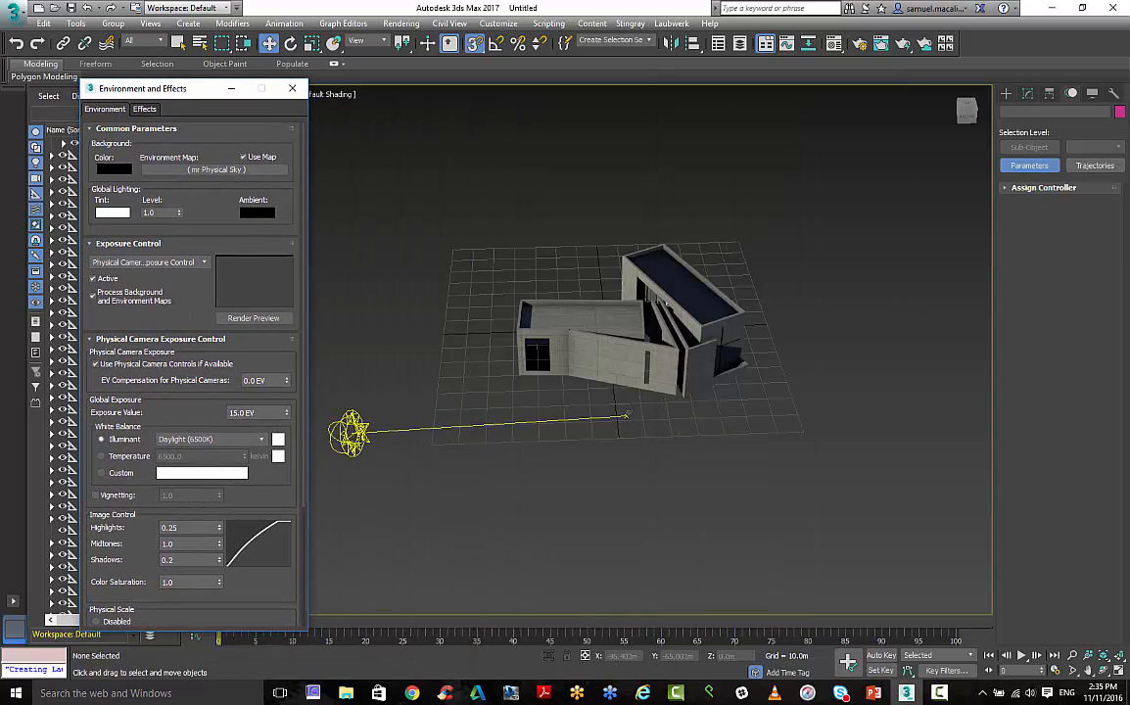
left_click(214, 177)
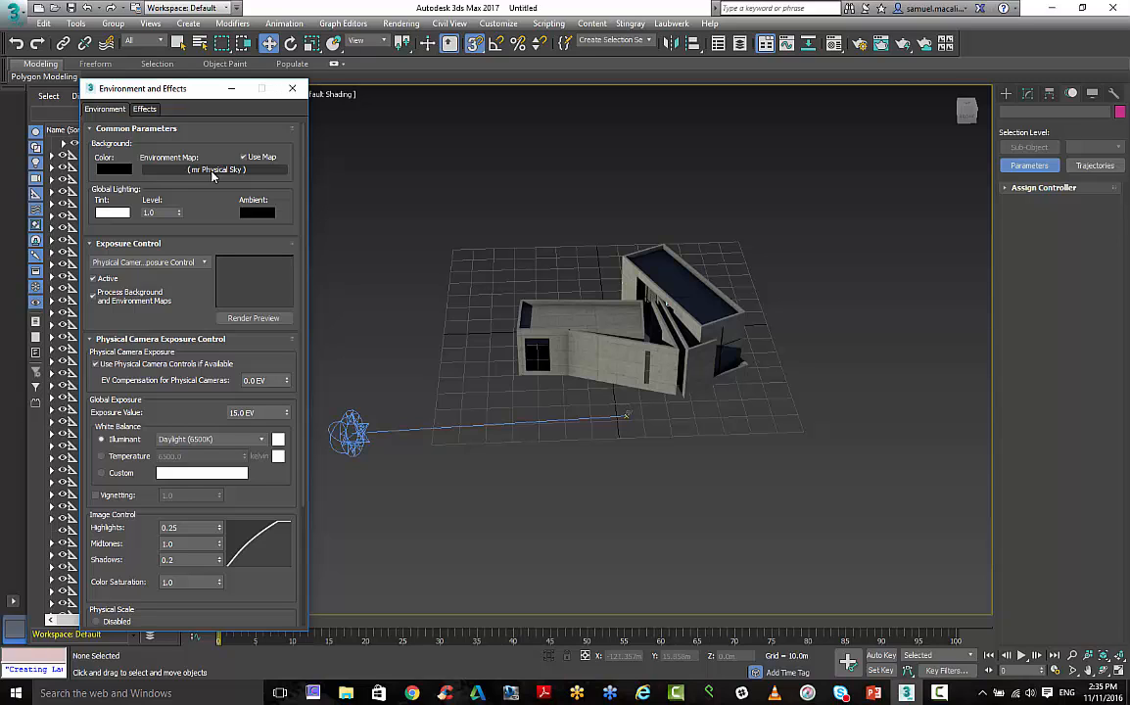
Step: Render an exposure control preview of a close, low view of the house's concrete walls
middle_click_drag(702, 497, 745, 489)
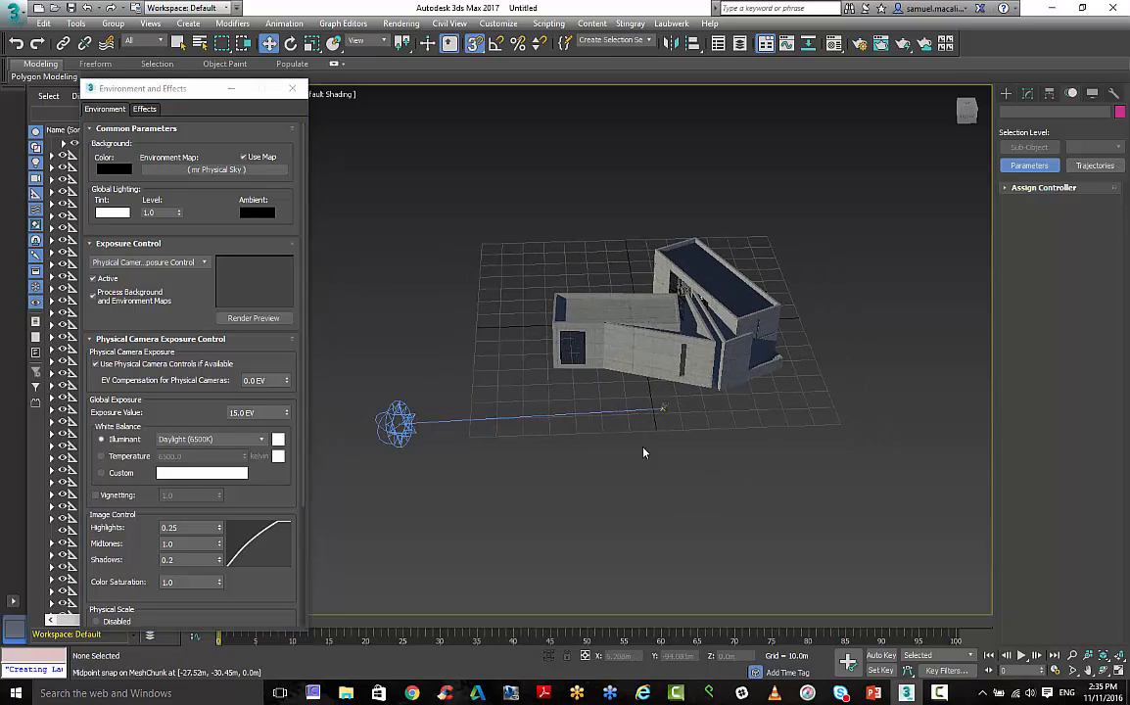
left_click_drag(178, 90, 180, 48)
middle_click_drag(600, 346, 612, 387, "alt")
scroll(719, 425, "up", 5)
middle_click_drag(779, 462, 700, 416)
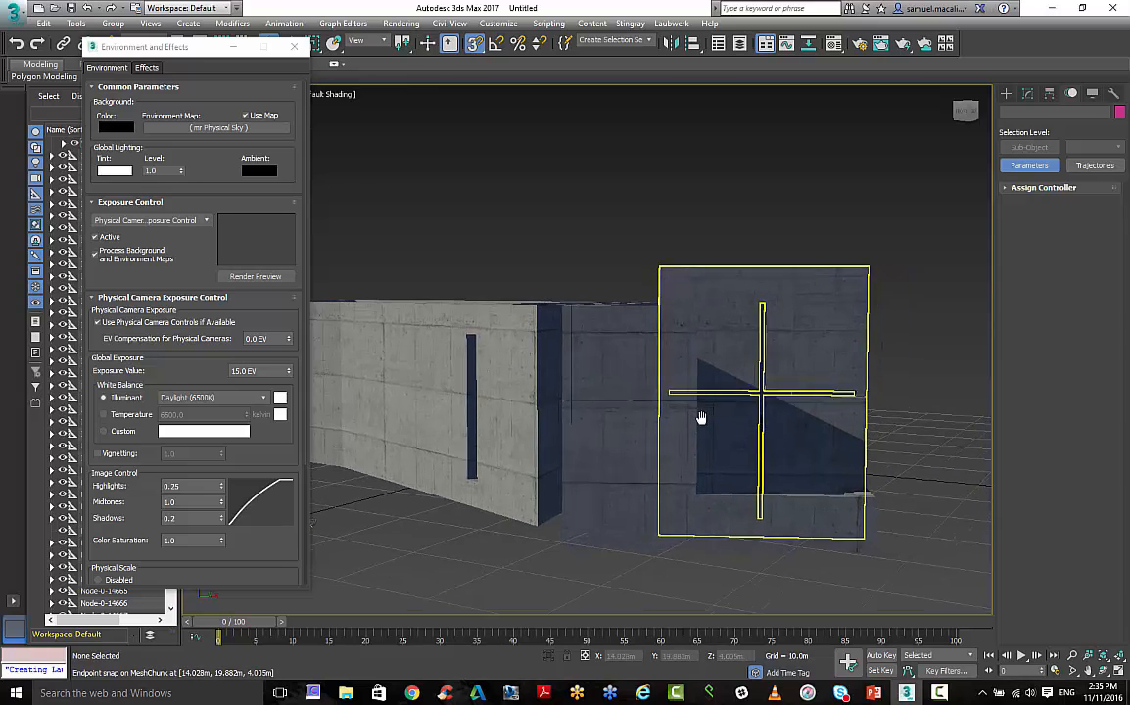
left_click(252, 278)
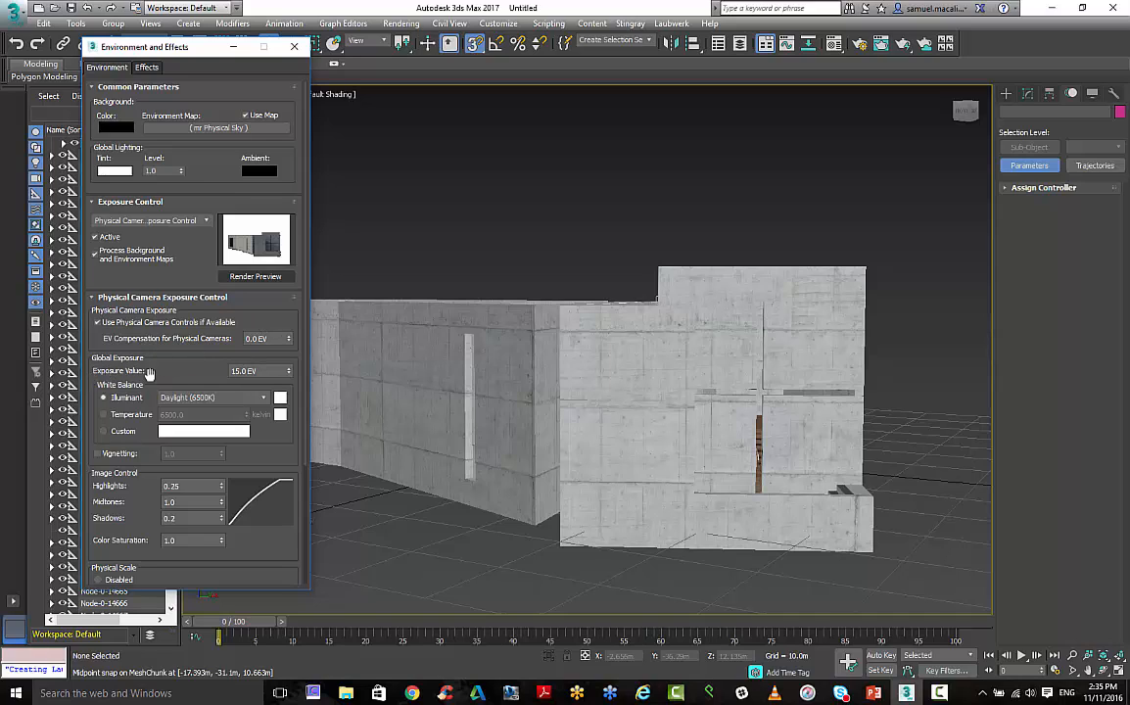
Step: Render the exposure preview again from an angle facing the wall with the cross-shaped opening, and reposition the Environment and Effects window
middle_click_drag(676, 463, 704, 454, "alt")
left_click(255, 277)
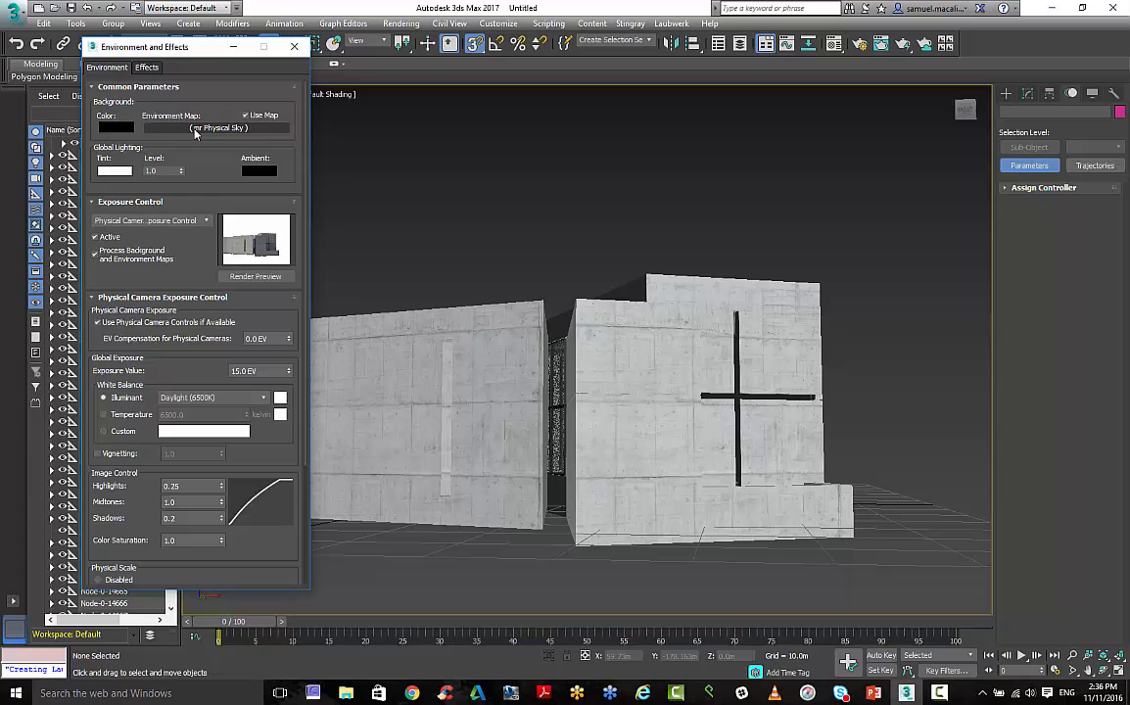
left_click_drag(170, 49, 213, 54)
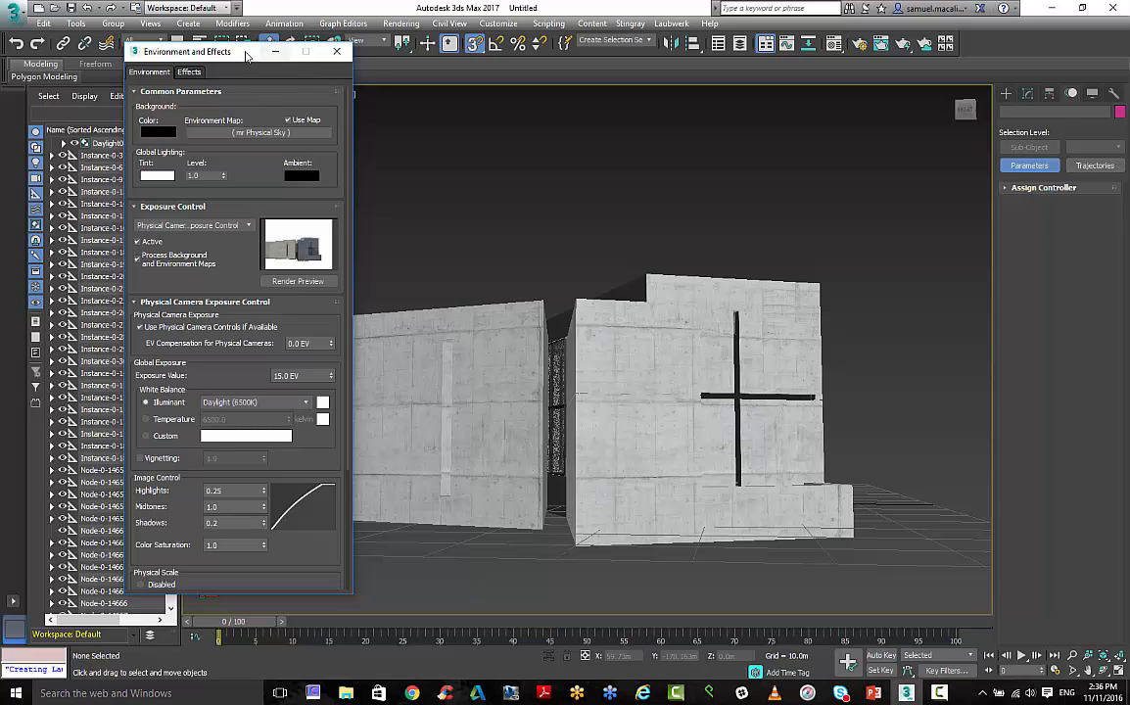
left_click_drag(245, 56, 411, 301)
left_click_drag(419, 281, 312, 121)
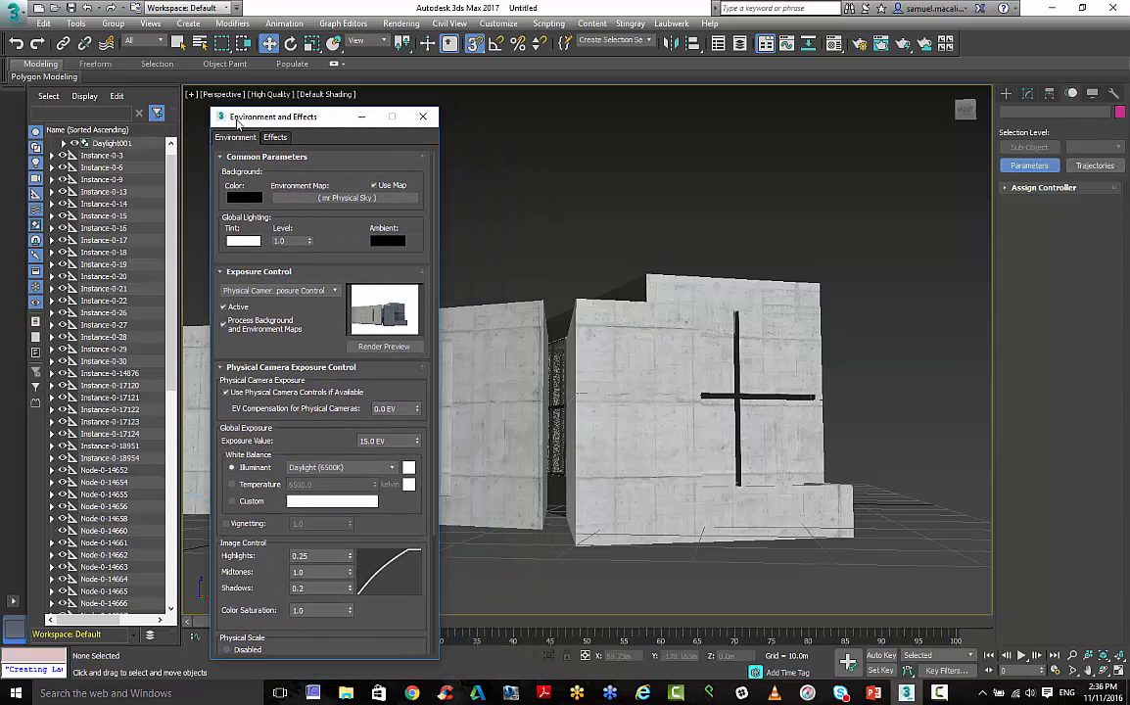